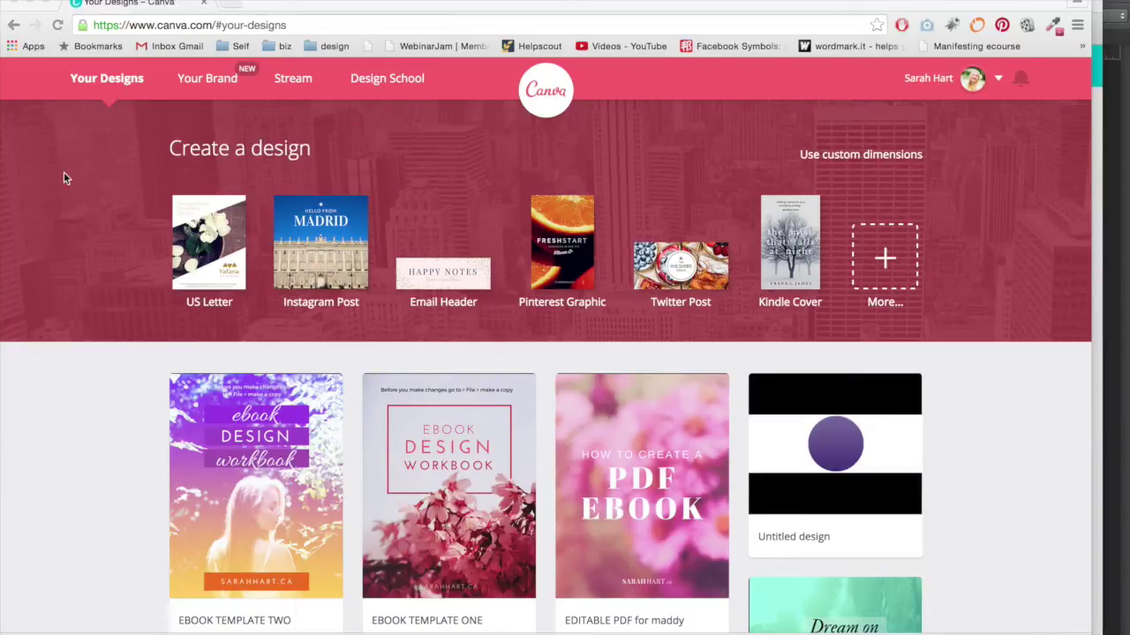
Step: Open Your Brand's Brand Kit showing the Tomato, Dim Gray, Dark Gray and Khaki colours
click(212, 84)
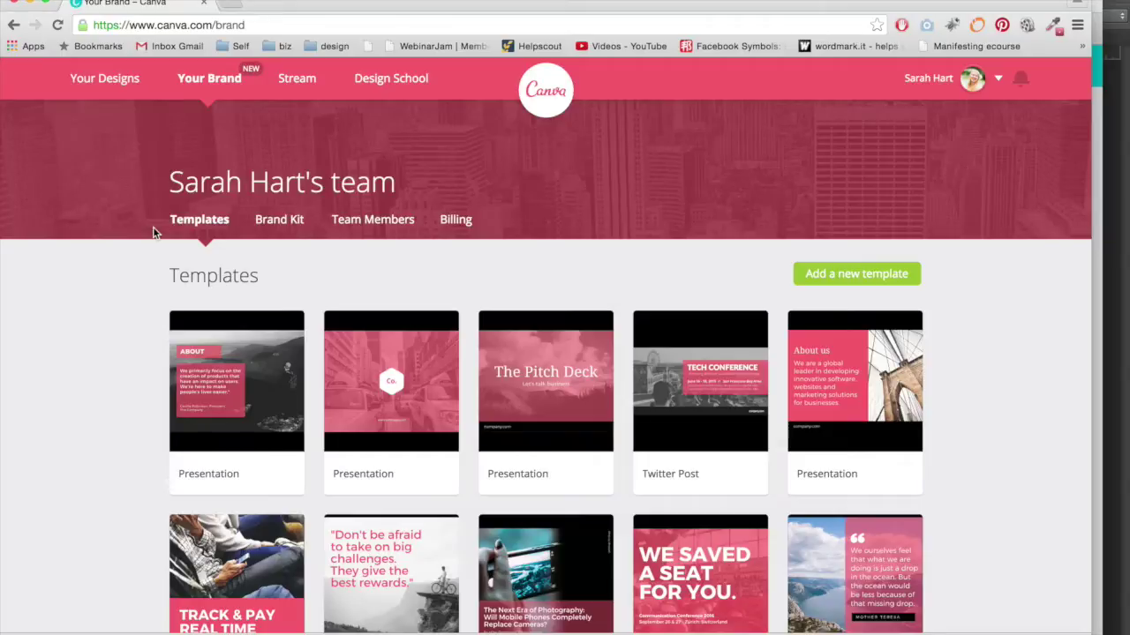
click(285, 228)
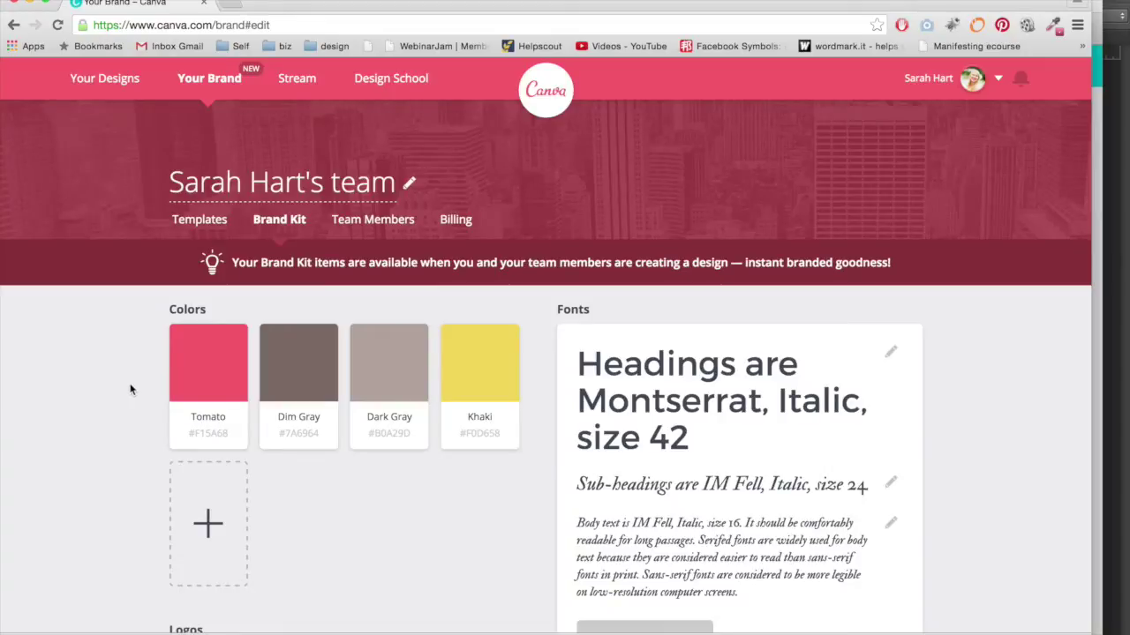
scroll(645, 248, down, 2)
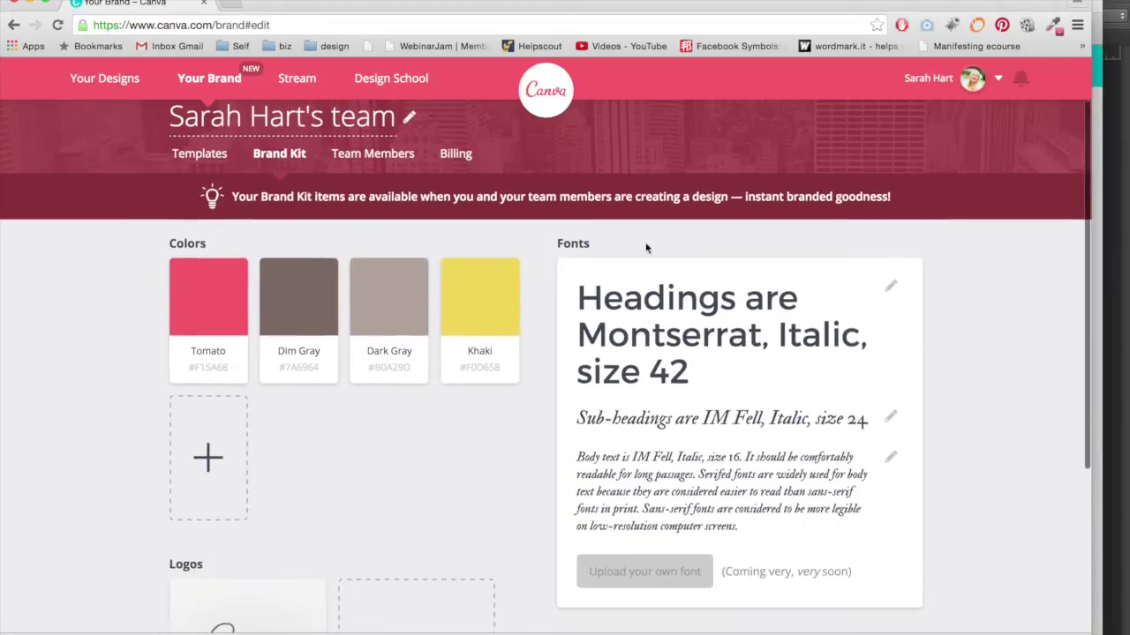
scroll(560, 486, down, 5)
scroll(366, 446, up, 7)
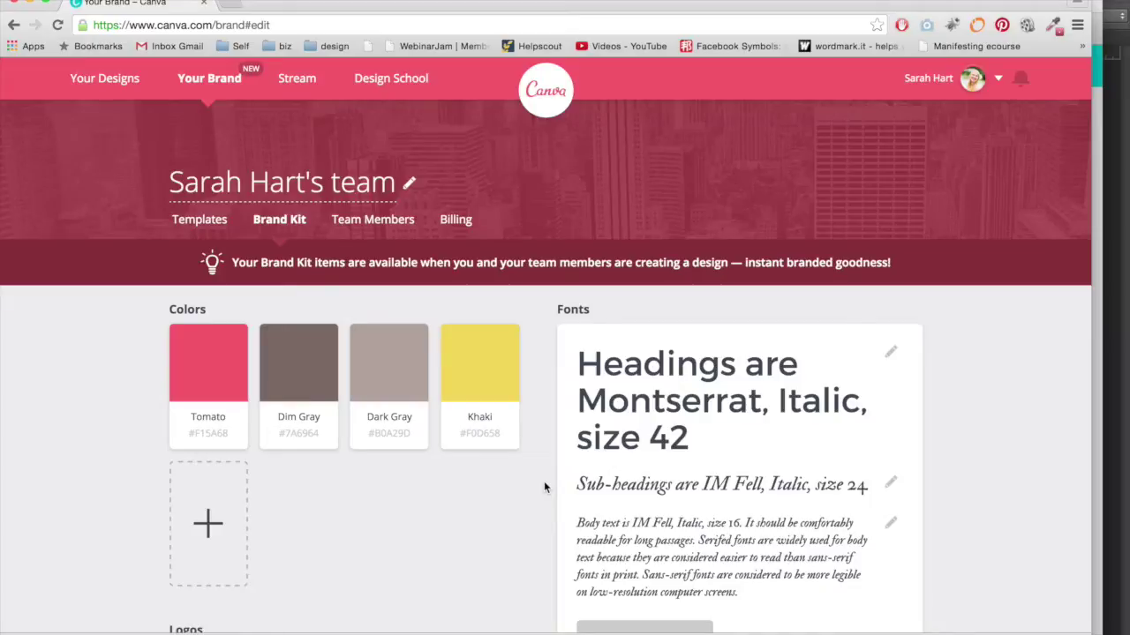
scroll(543, 483, down, 2)
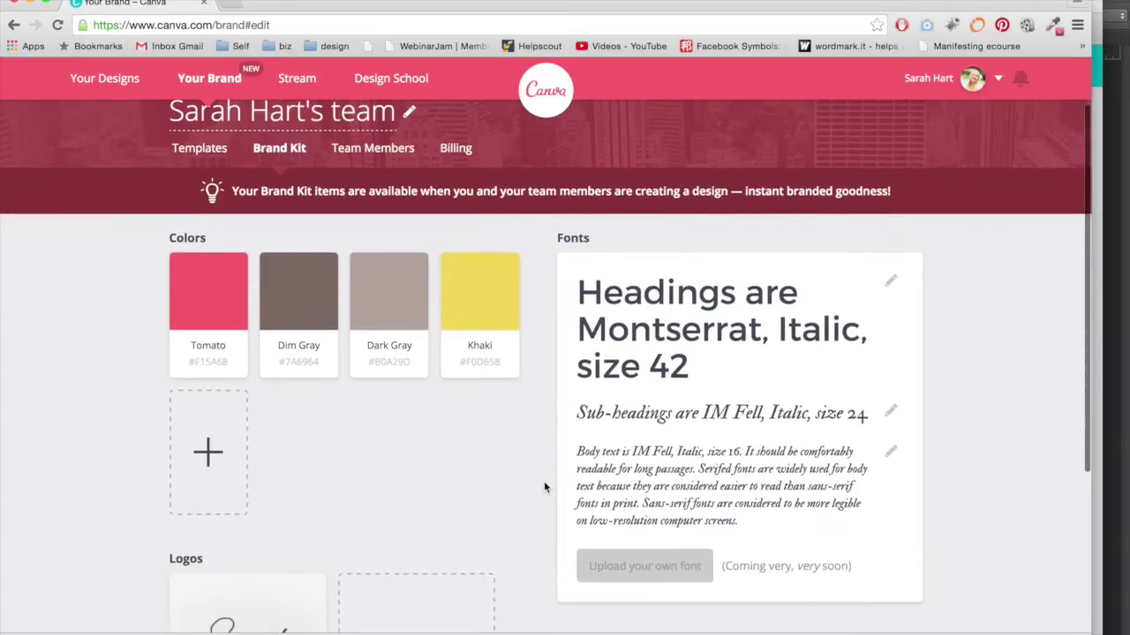
scroll(544, 484, up, 2)
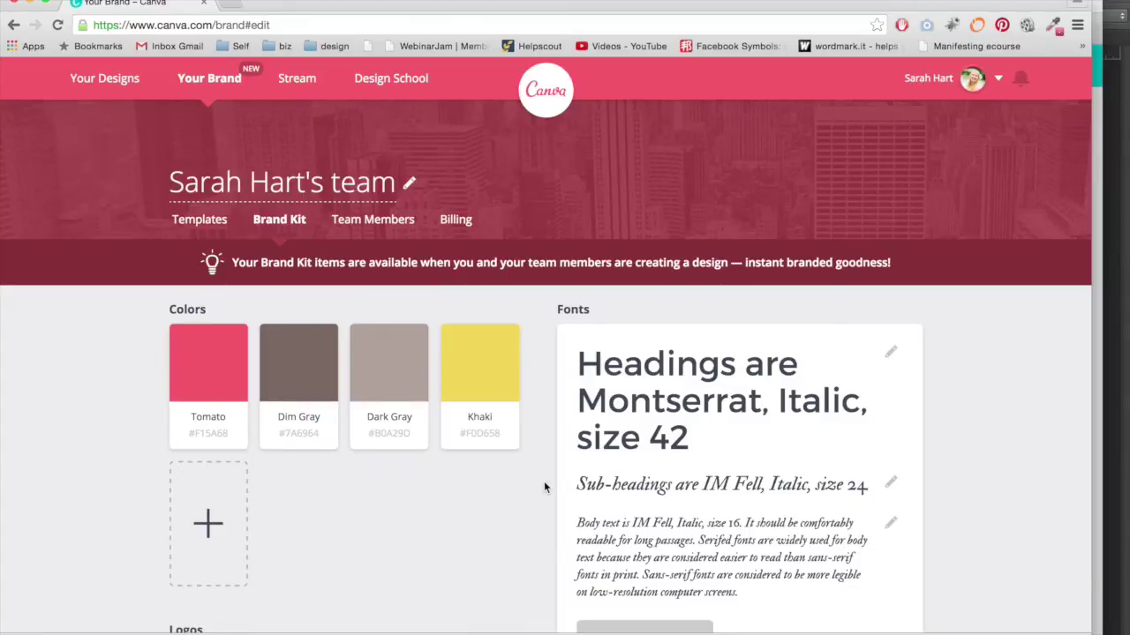
Step: Scroll through the brand fonts and logos, then view the Team Members invite page
scroll(545, 485, down, 1)
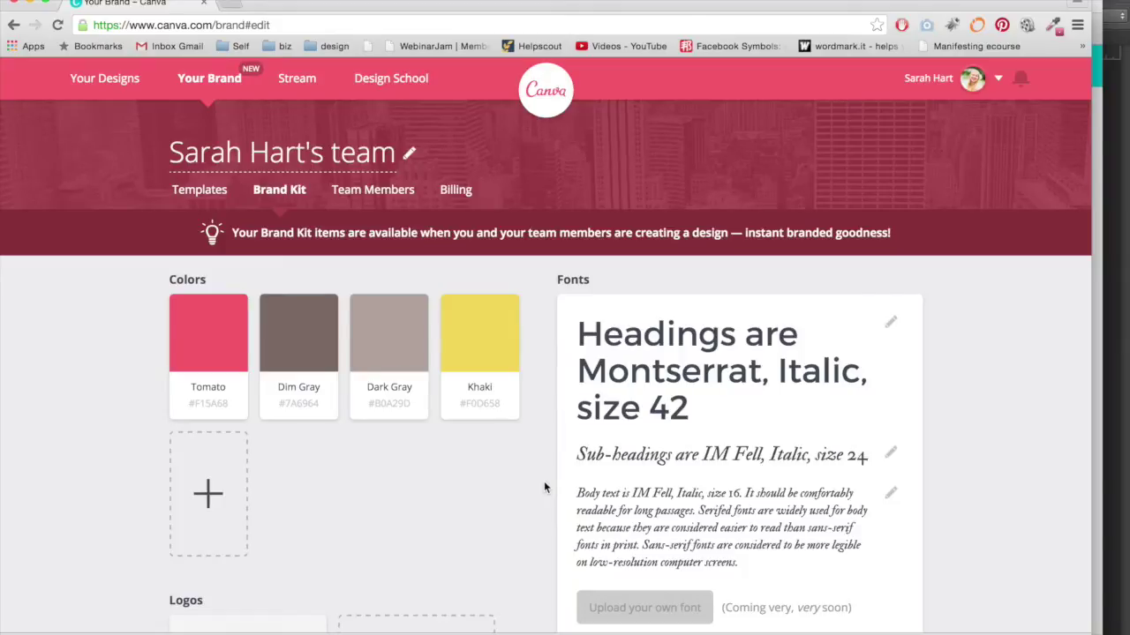
scroll(545, 483, down, 3)
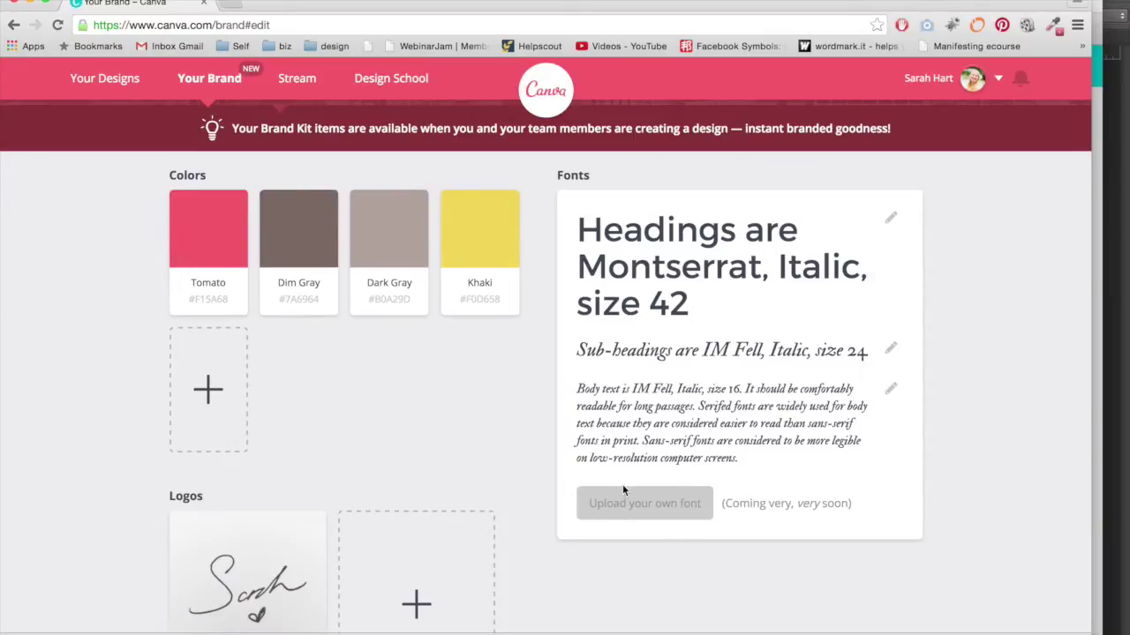
scroll(622, 489, up, 4)
mouse_move(501, 341)
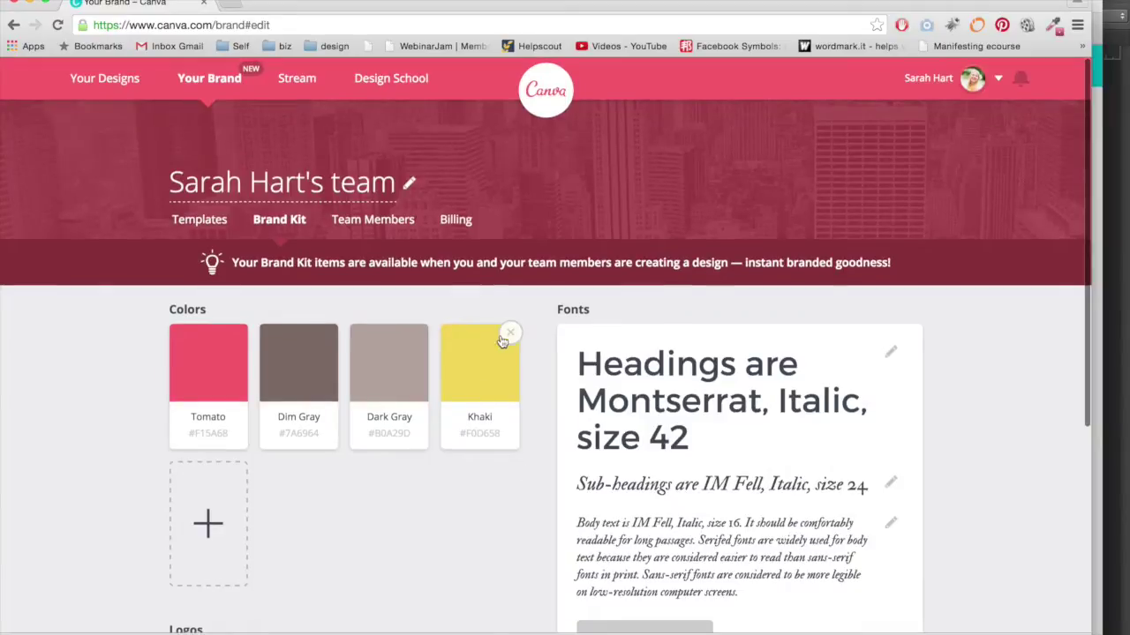
click(375, 221)
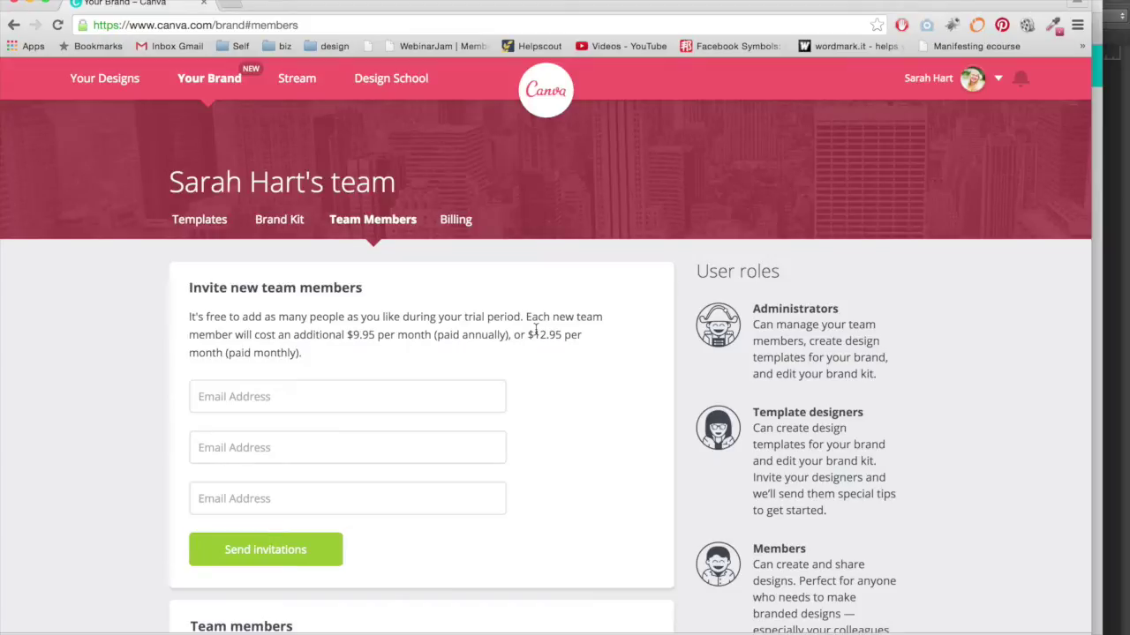
Step: Look over the billing summary and brand templates, then return to Your Designs
click(456, 220)
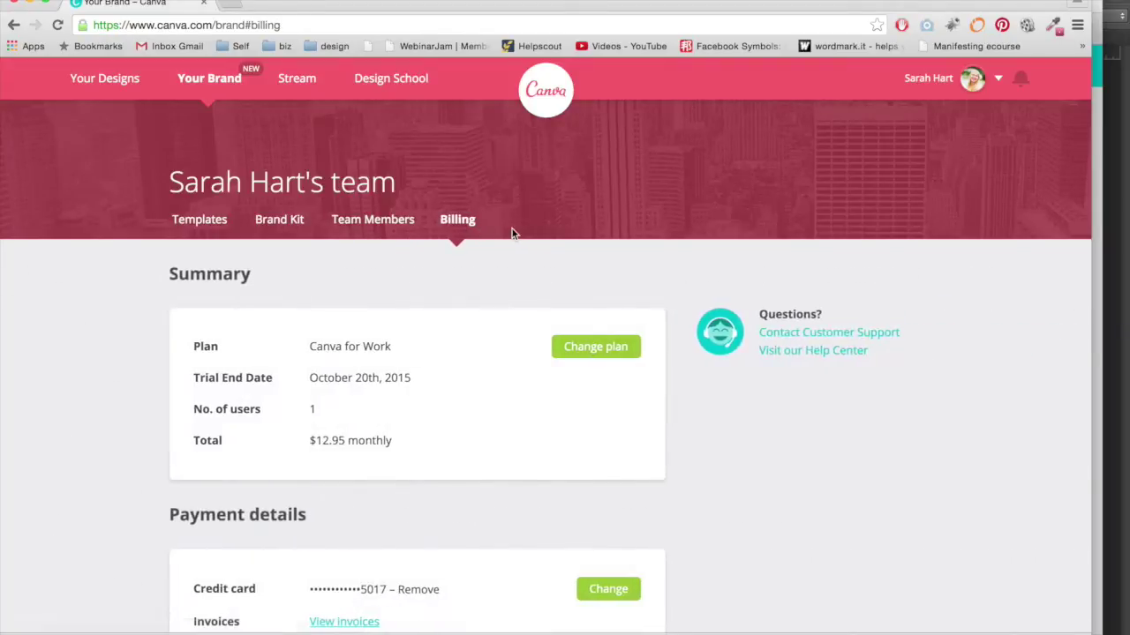
click(196, 222)
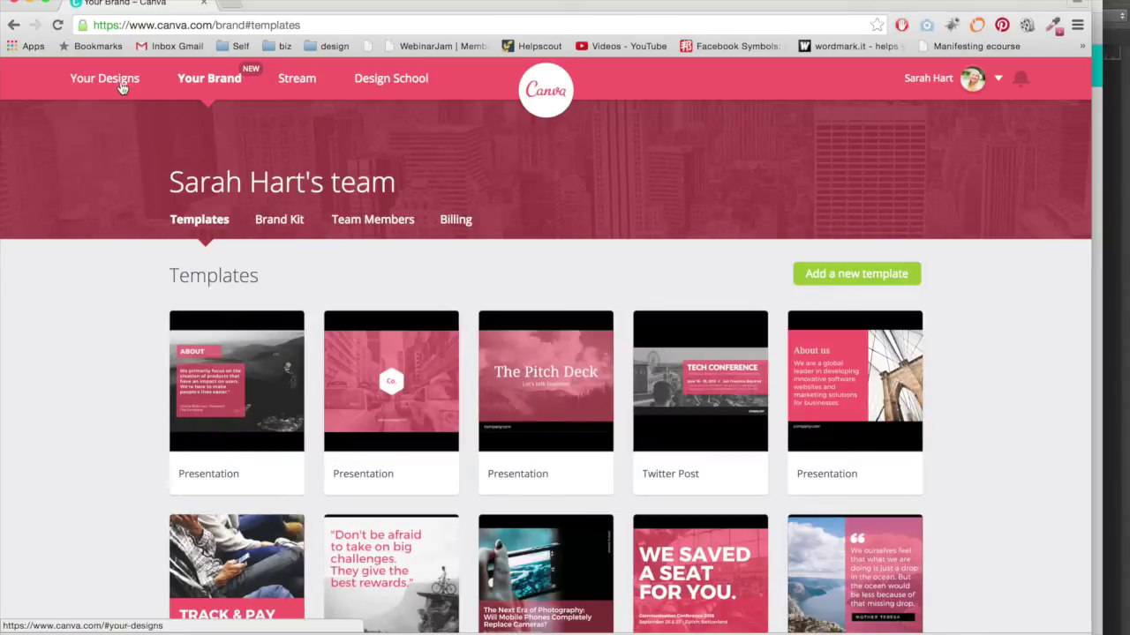
click(122, 87)
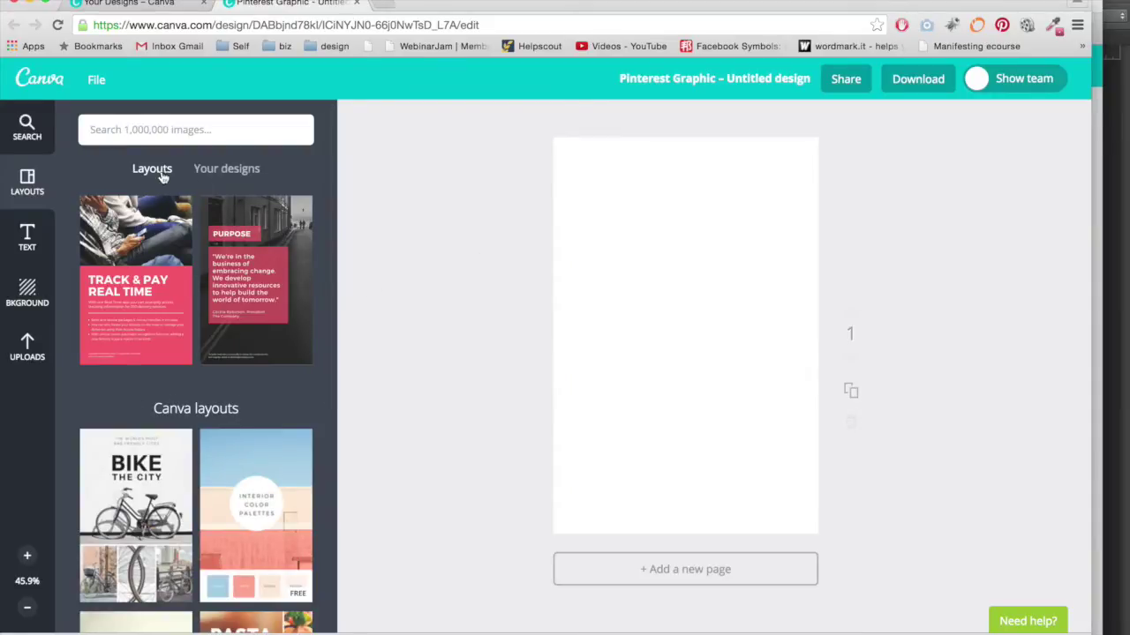
Step: Apply EBOOK TEMPLATE TWO's 'call to ACTION, sign-up now!' layout to the Pinterest Graphic
click(247, 169)
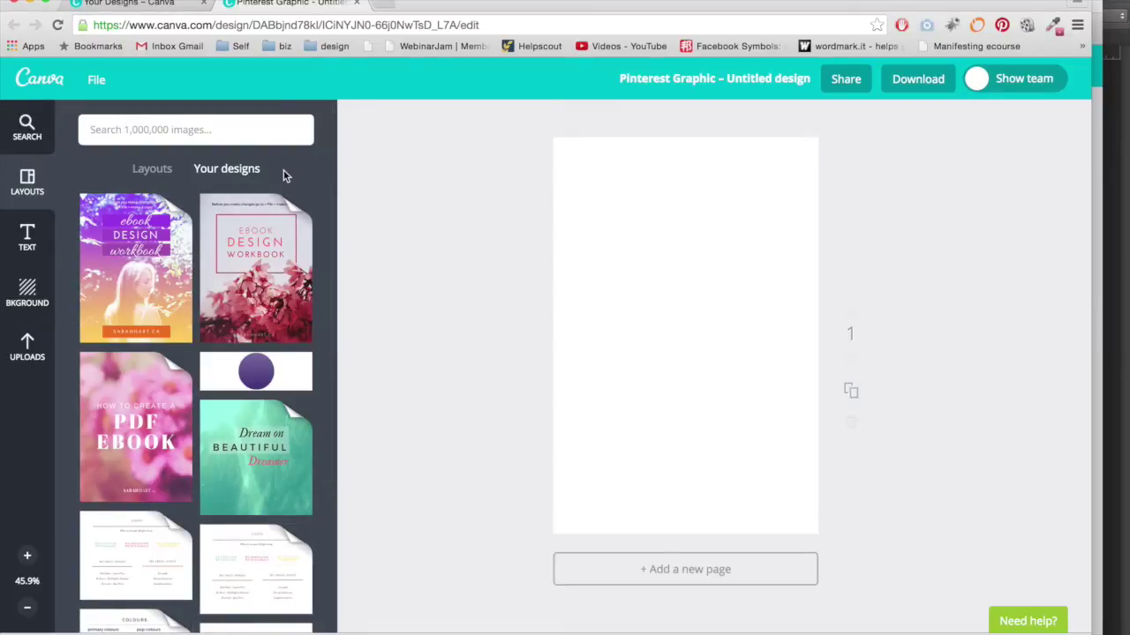
click(134, 256)
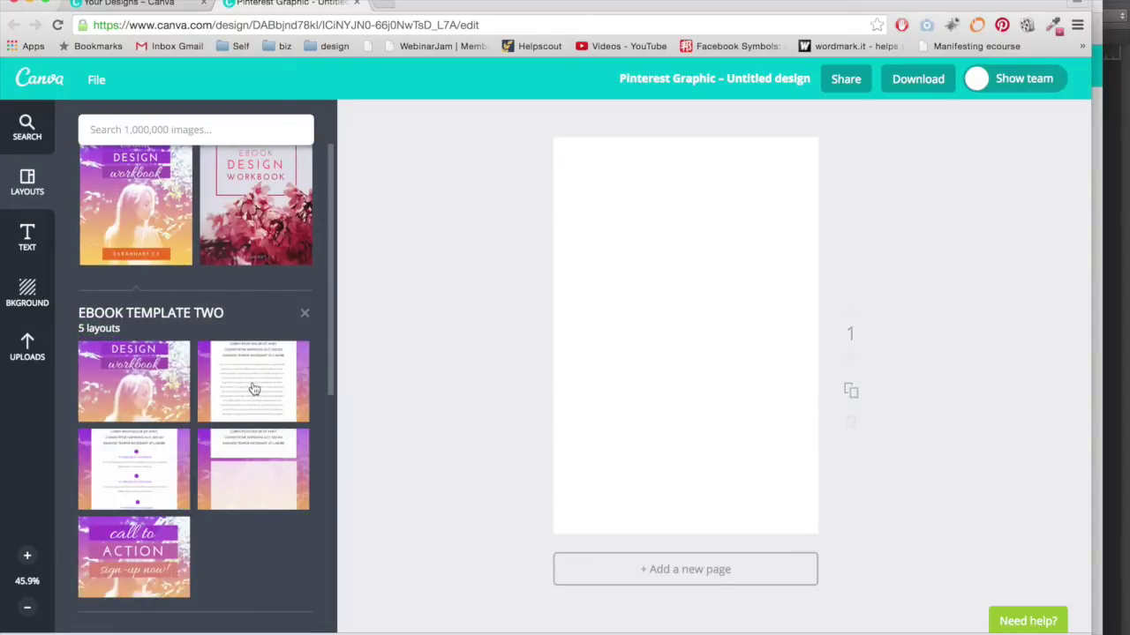
click(163, 589)
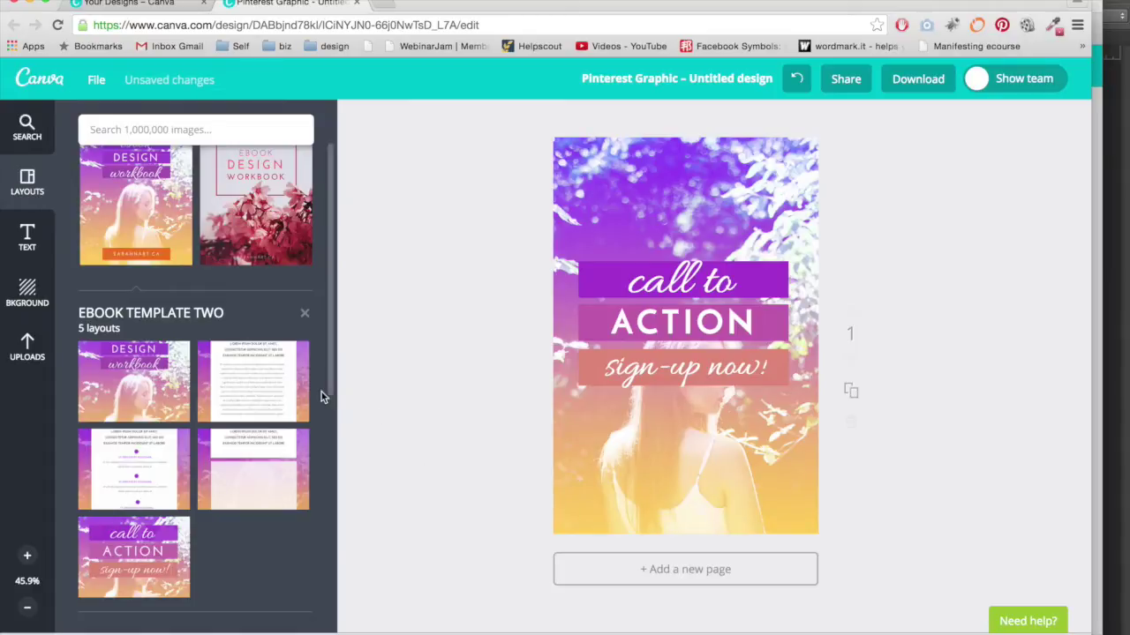
scroll(321, 396, up, 2)
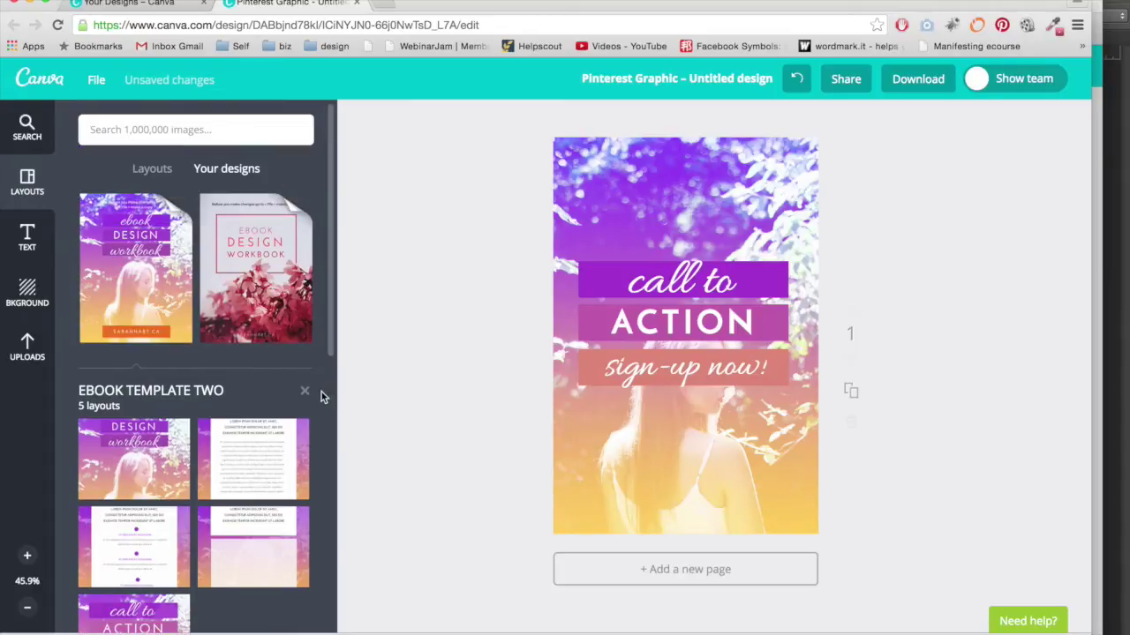
click(27, 236)
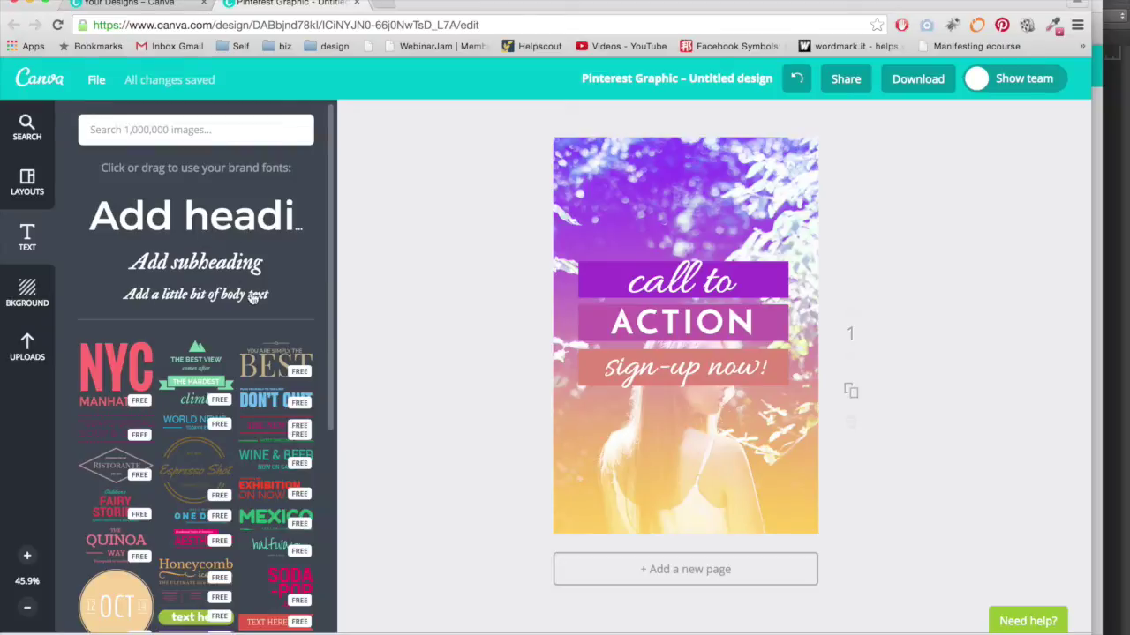
Step: Browse the Background panel and inspect formatting options for the 'call to' text
click(34, 307)
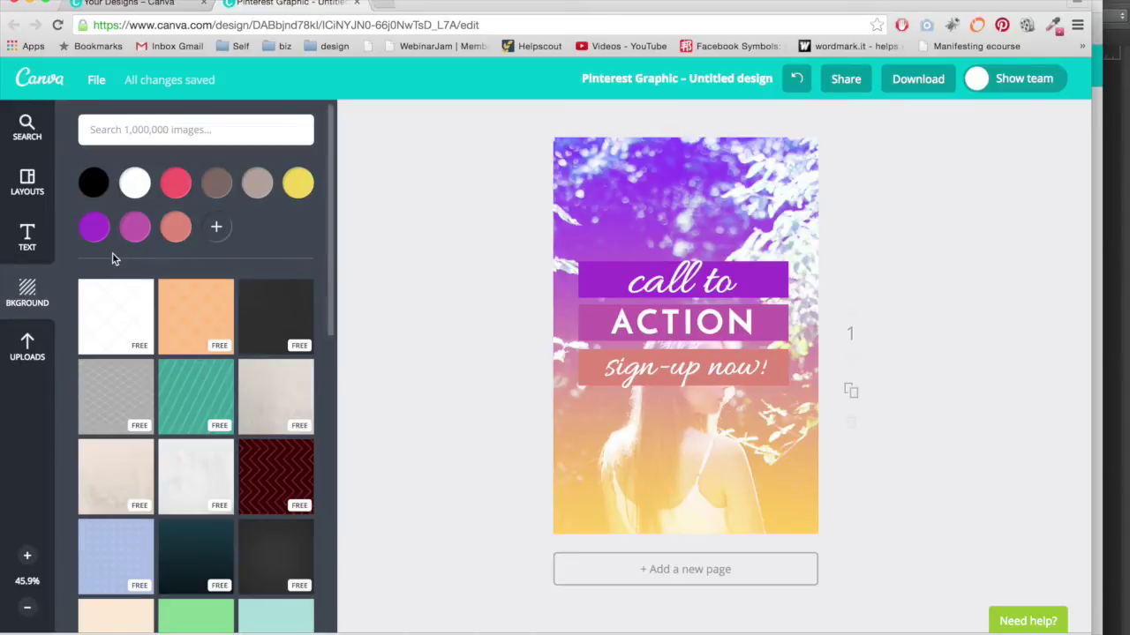
click(679, 295)
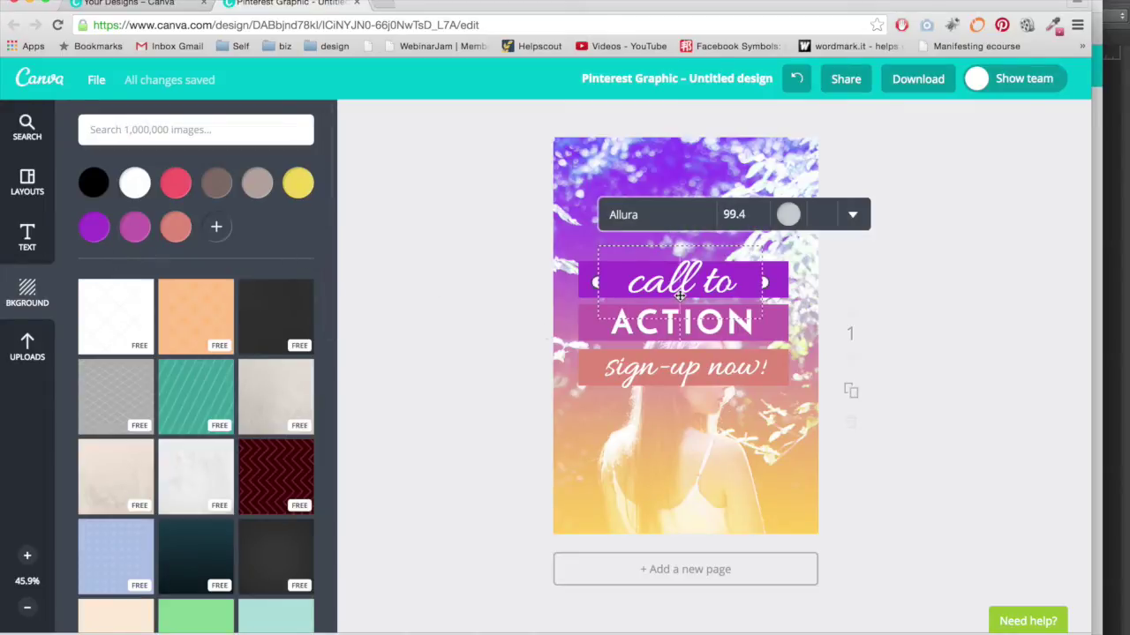
click(679, 295)
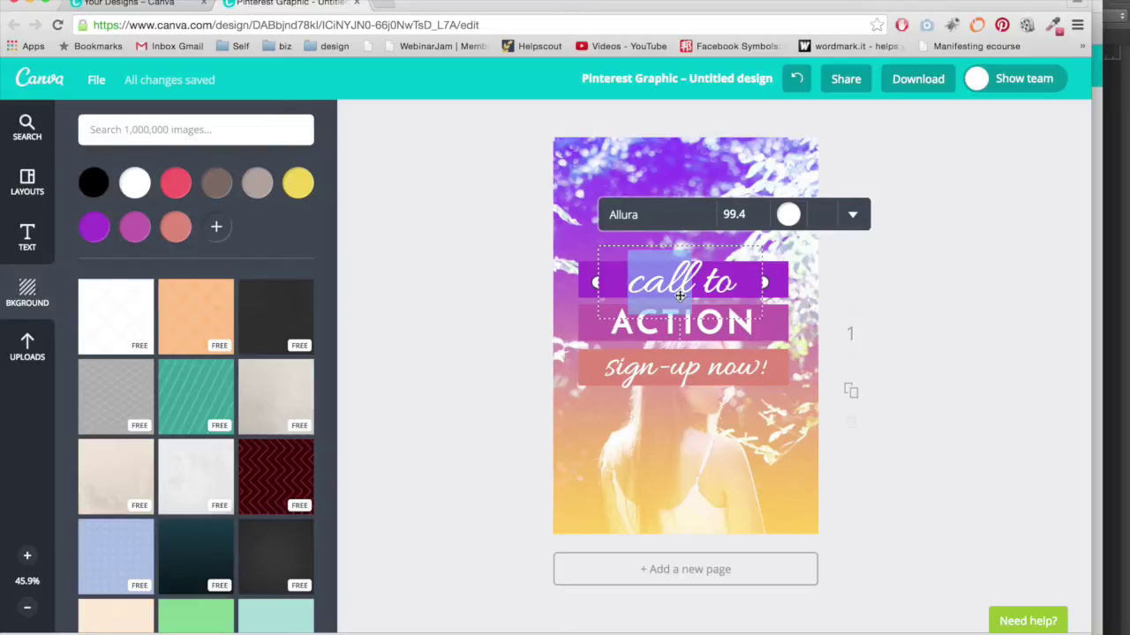
click(853, 216)
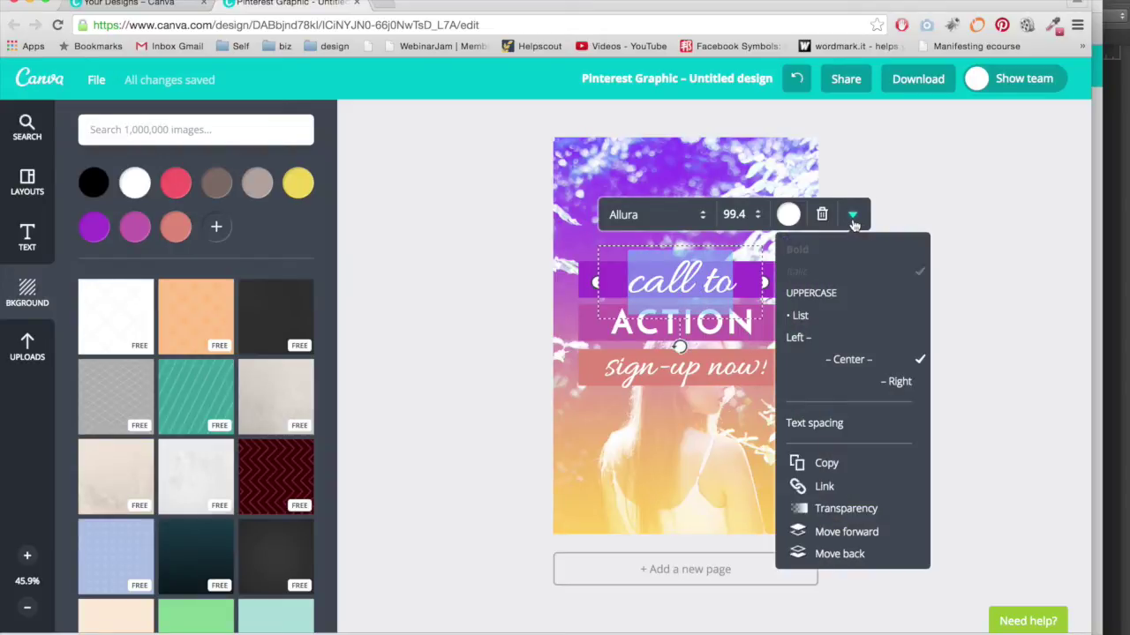
click(916, 185)
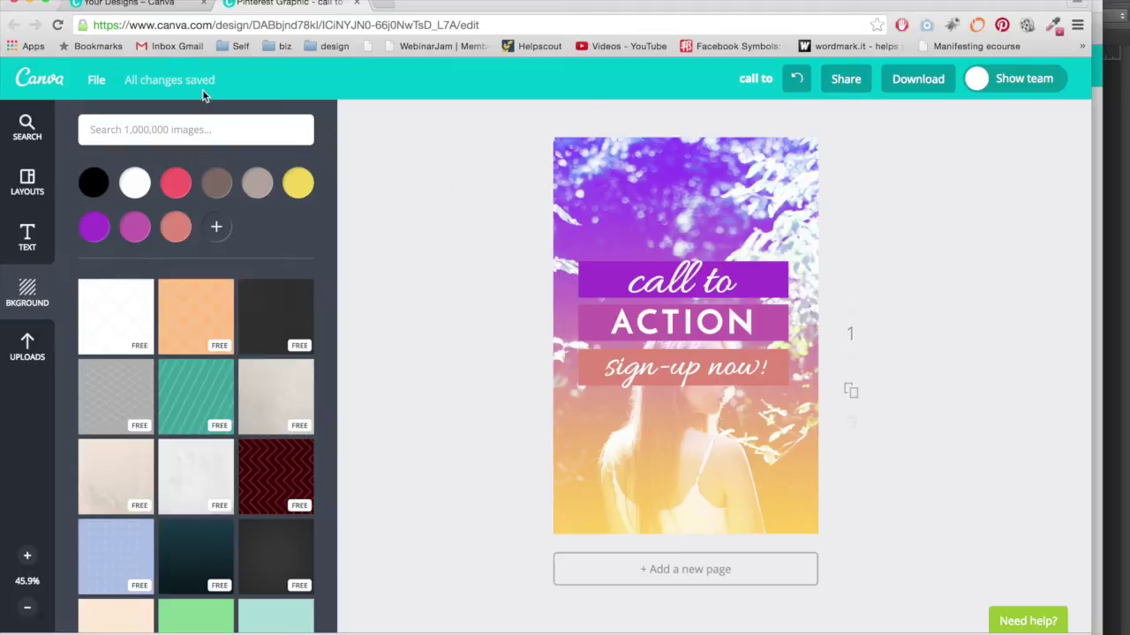
Step: Resize the design to custom dimensions of 735 × 1202 px
click(97, 81)
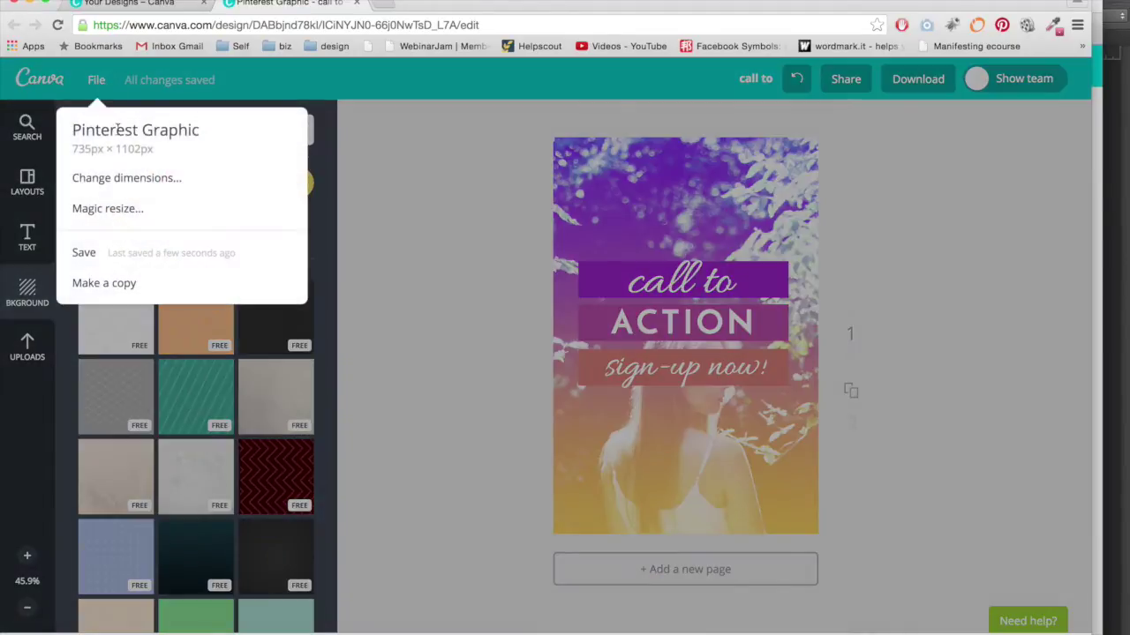
click(132, 177)
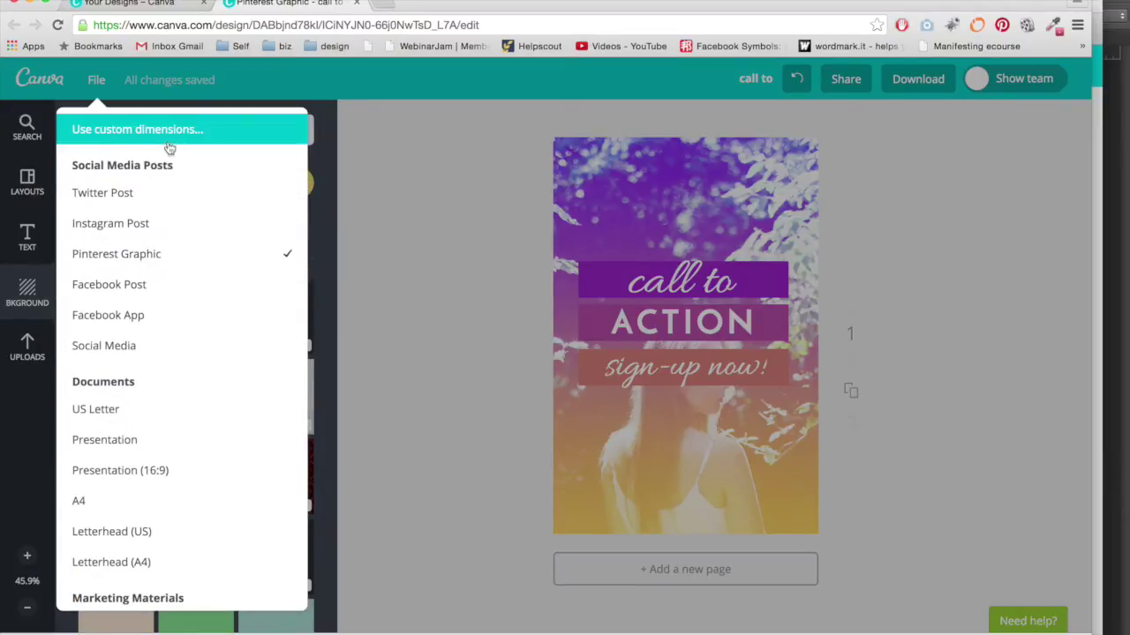
scroll(148, 328, down, 10)
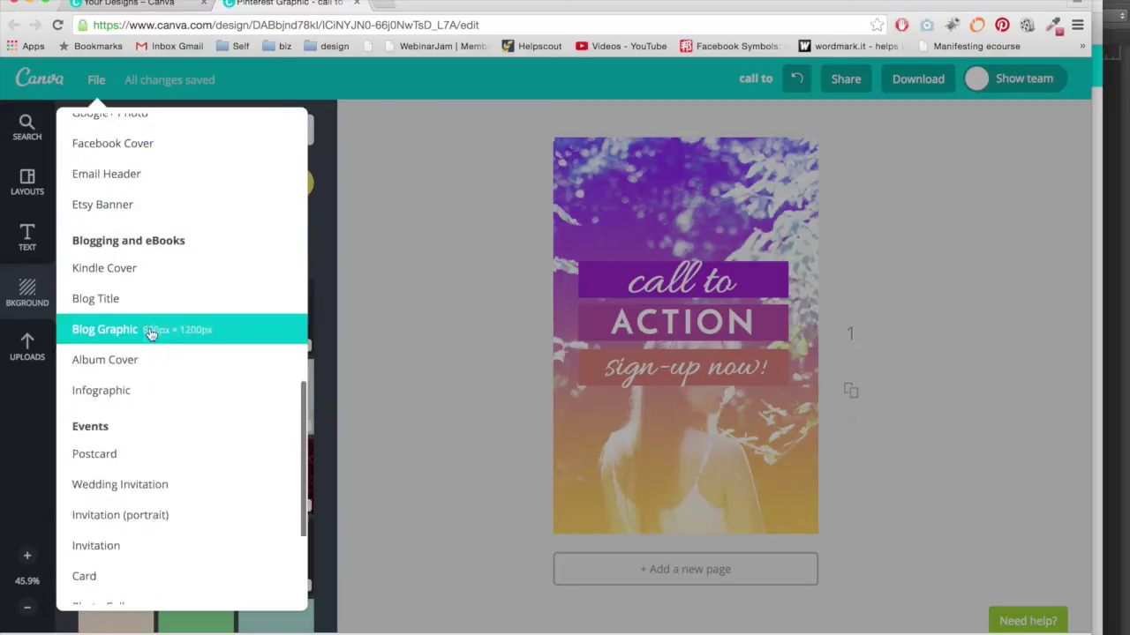
scroll(151, 327, up, 10)
click(148, 132)
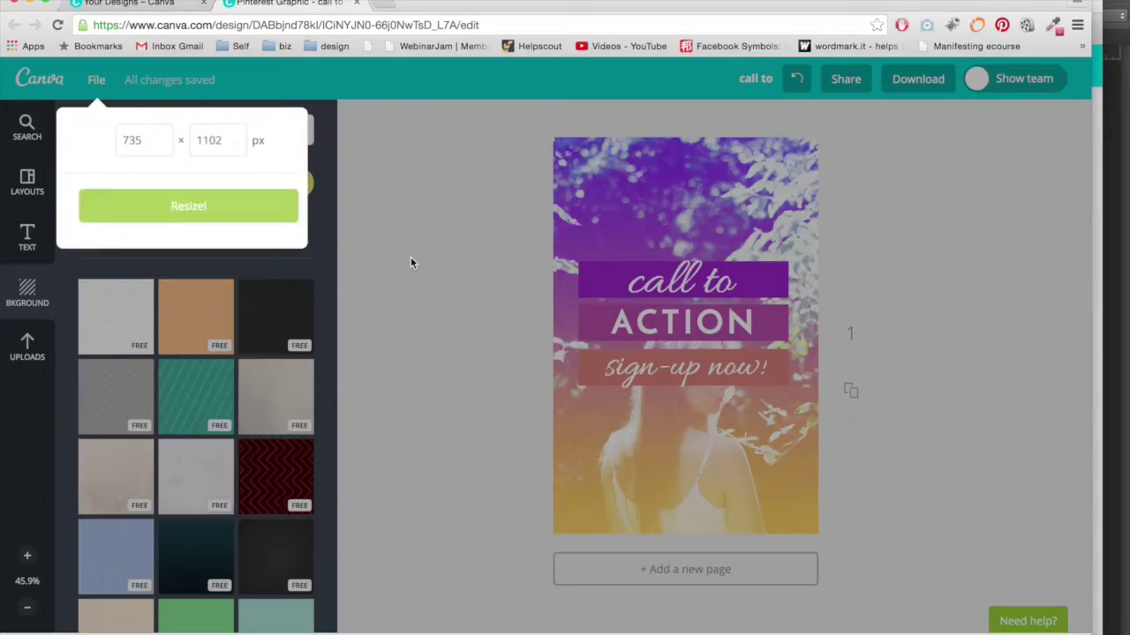
click(202, 139)
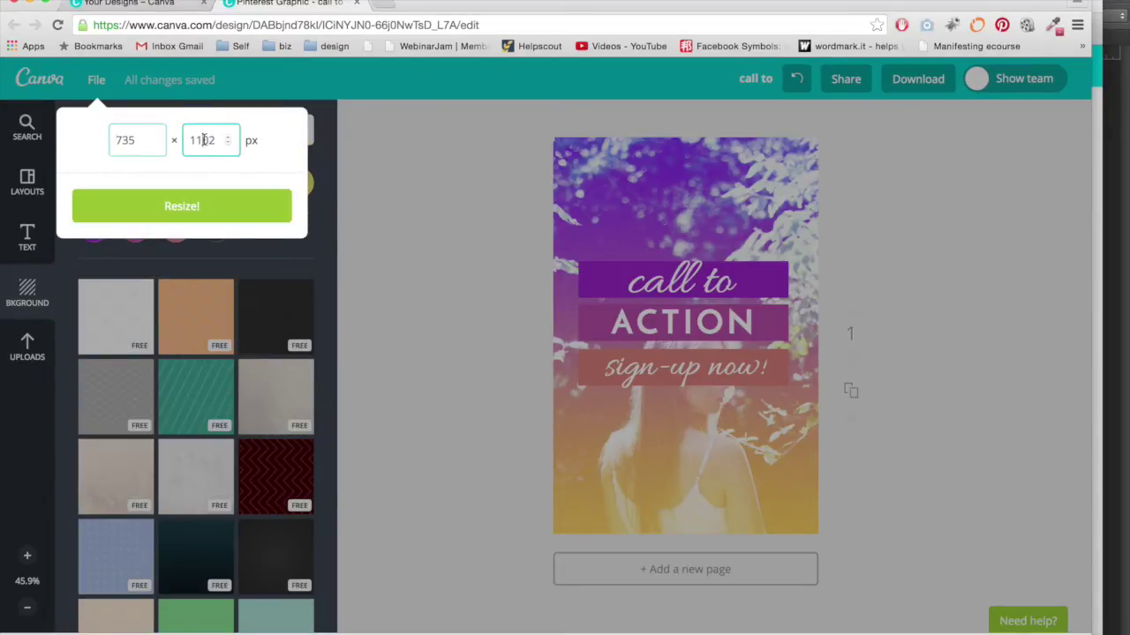
key(BackSpace)
text(2)
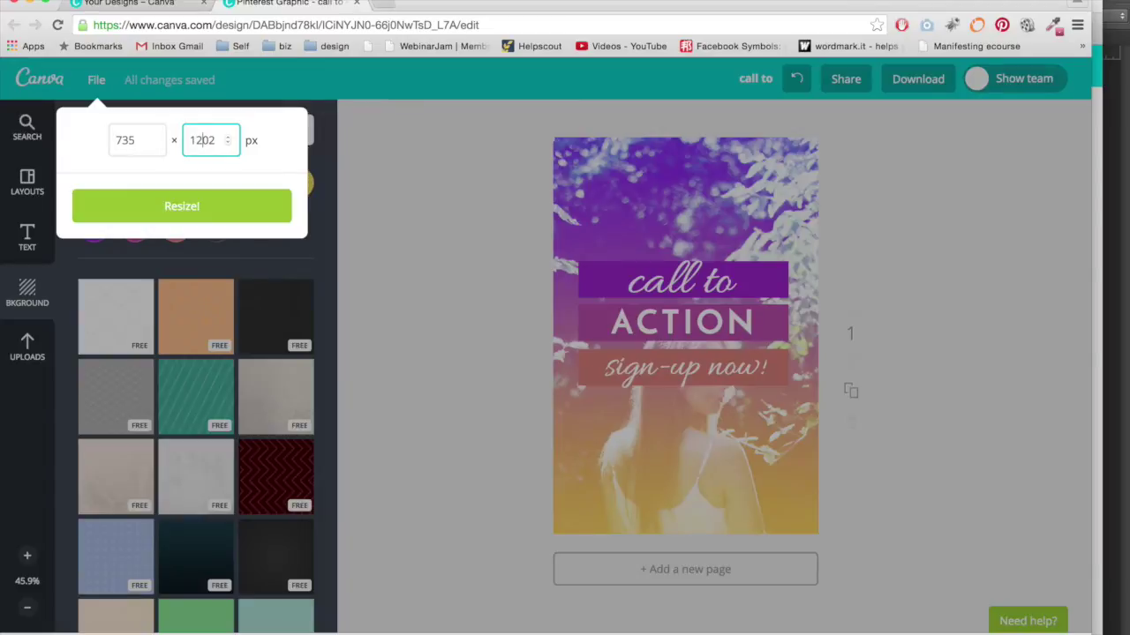
click(239, 207)
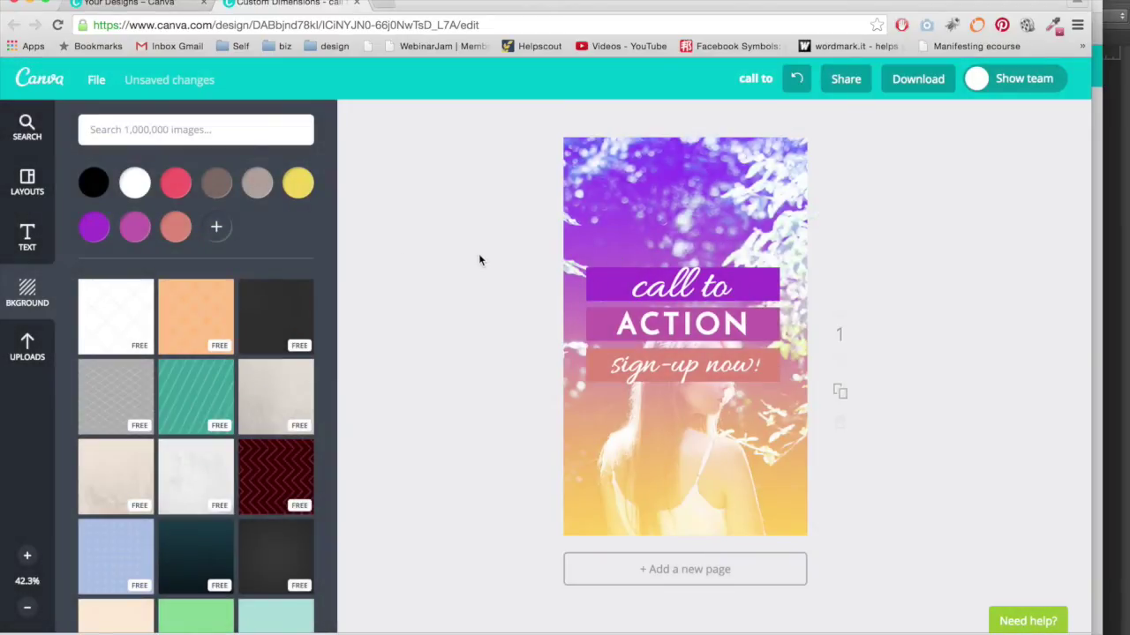
Step: Magic-resize the design into Twitter, Instagram and Pinterest versions, then close those three tabs
click(97, 81)
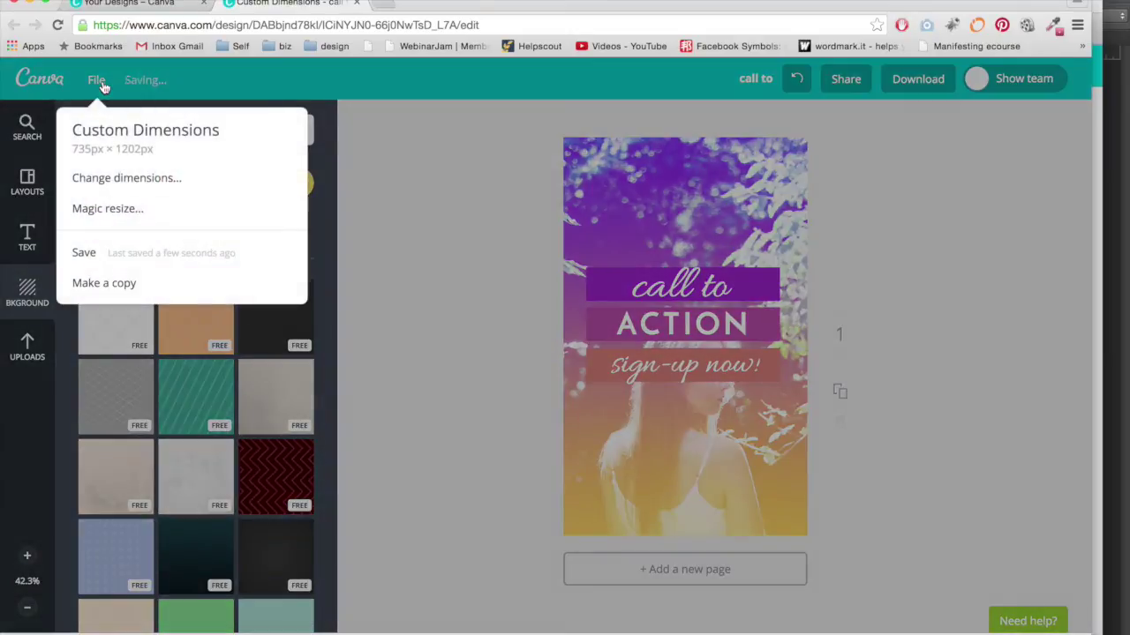
click(128, 216)
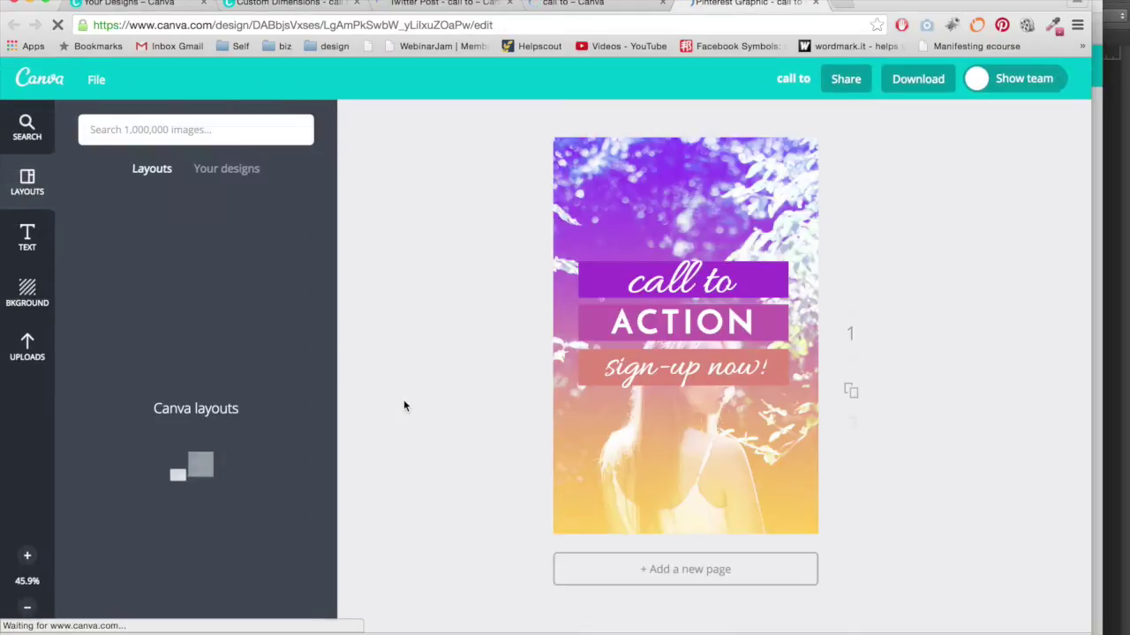
click(815, 3)
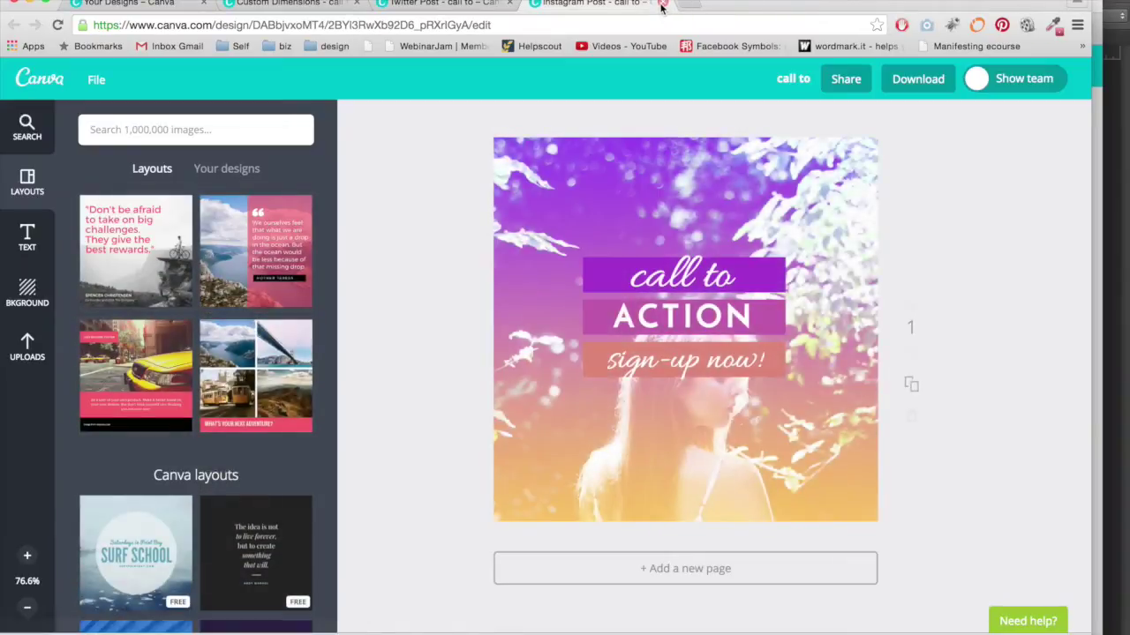
click(662, 4)
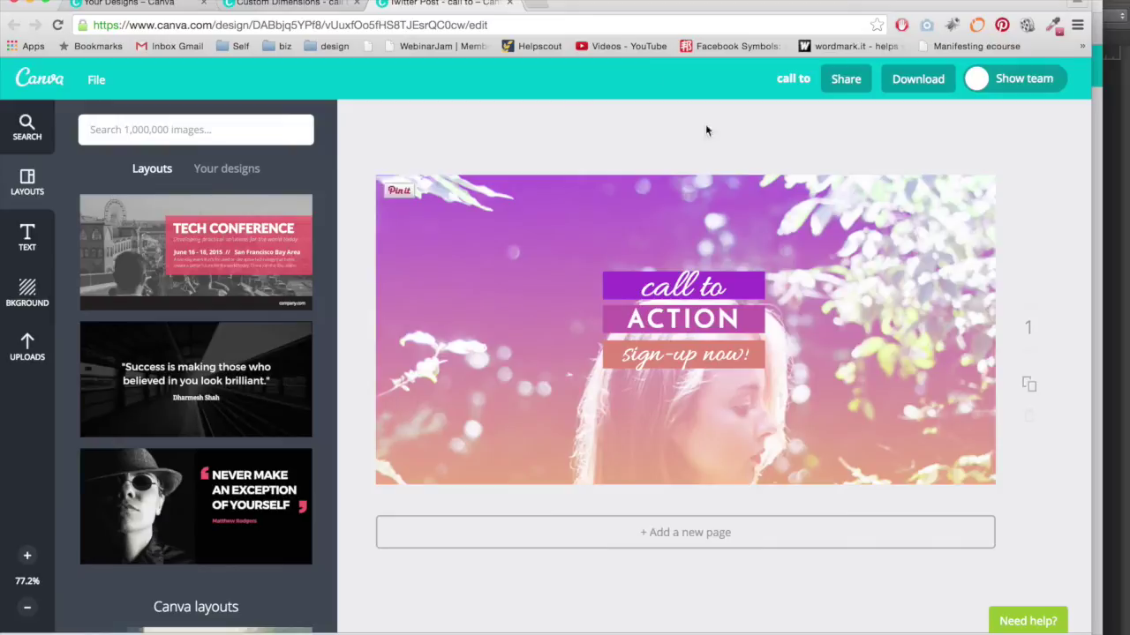
click(510, 3)
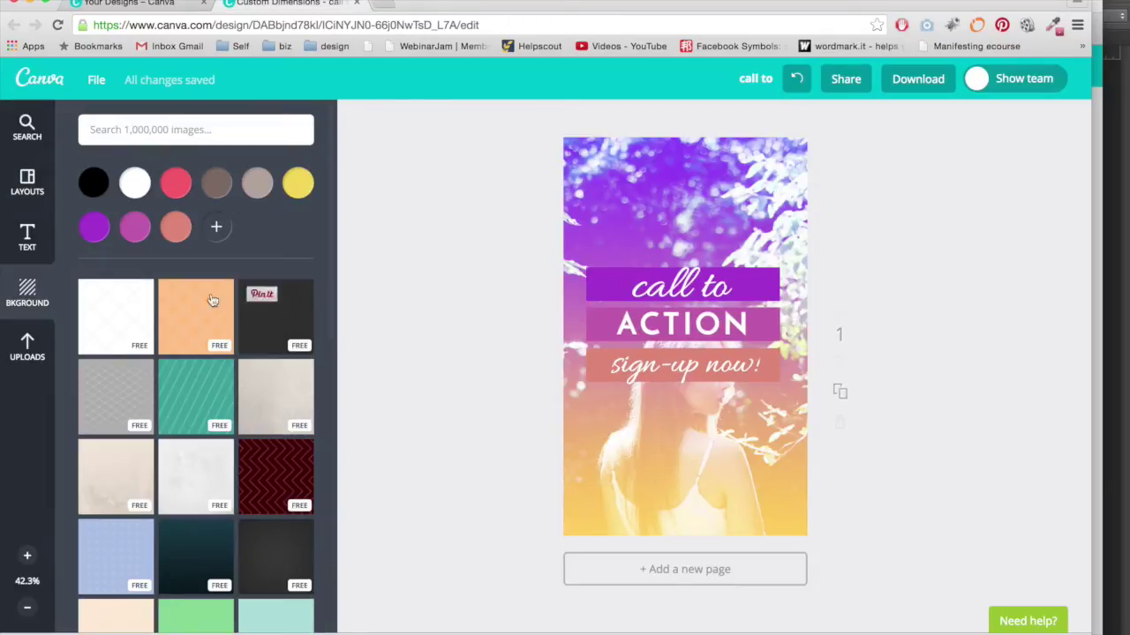
Step: Open Uploads and view the still-empty Logos folder
click(27, 348)
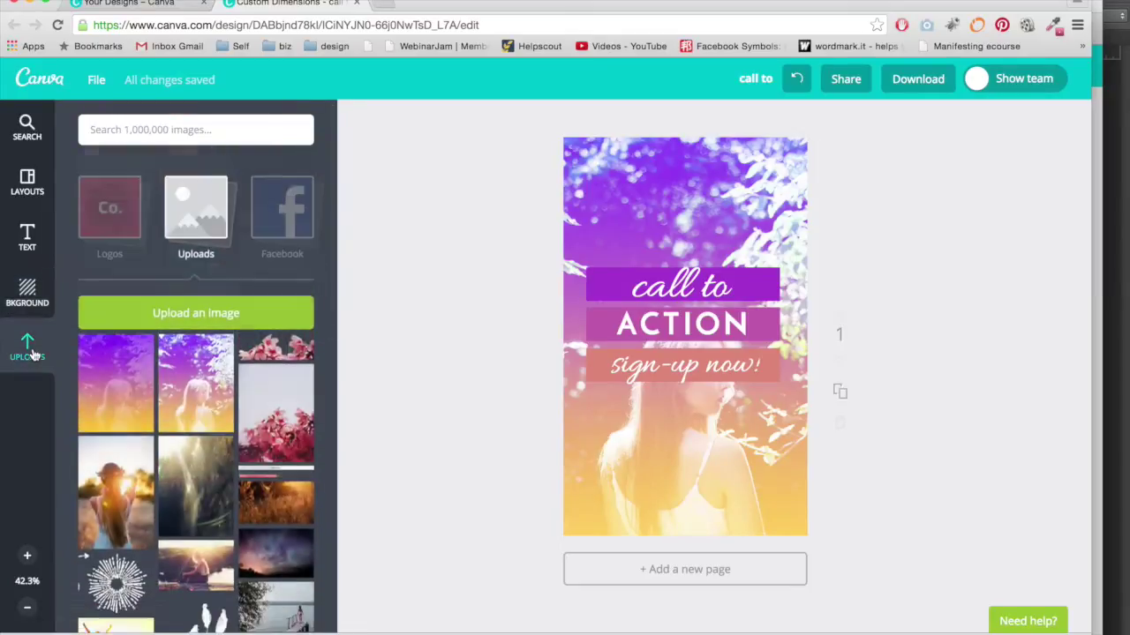
click(113, 227)
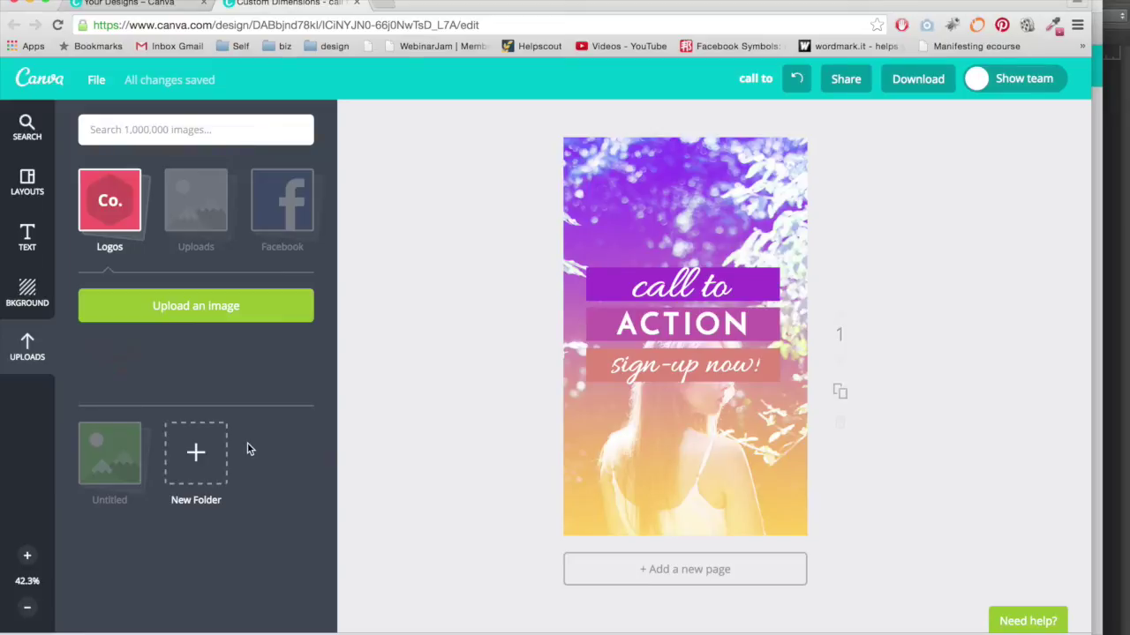
click(918, 80)
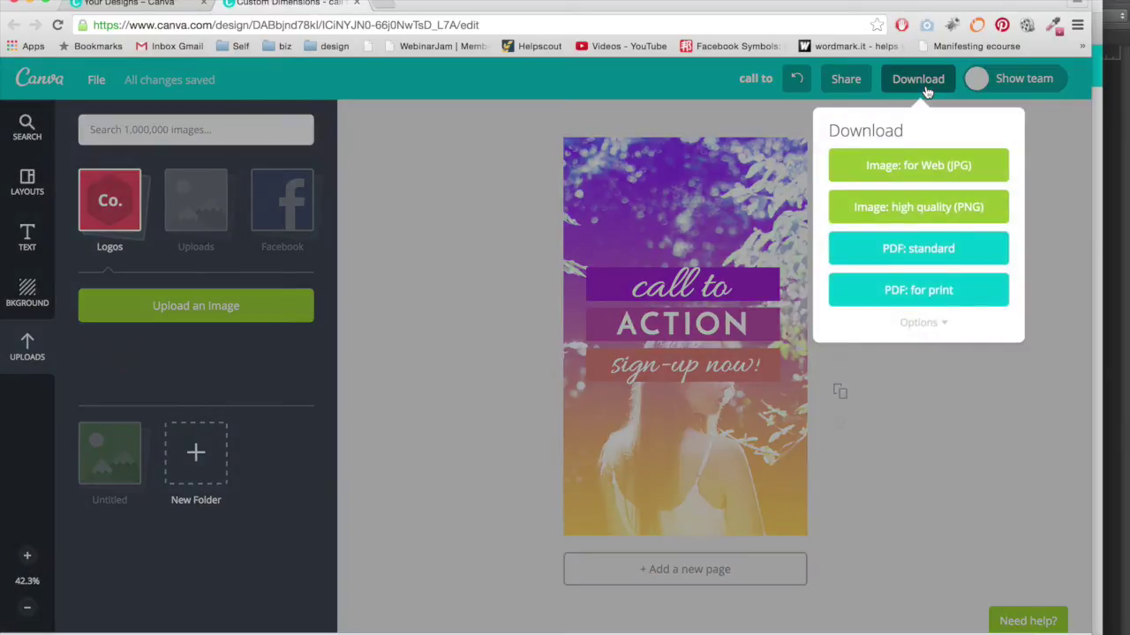
click(937, 323)
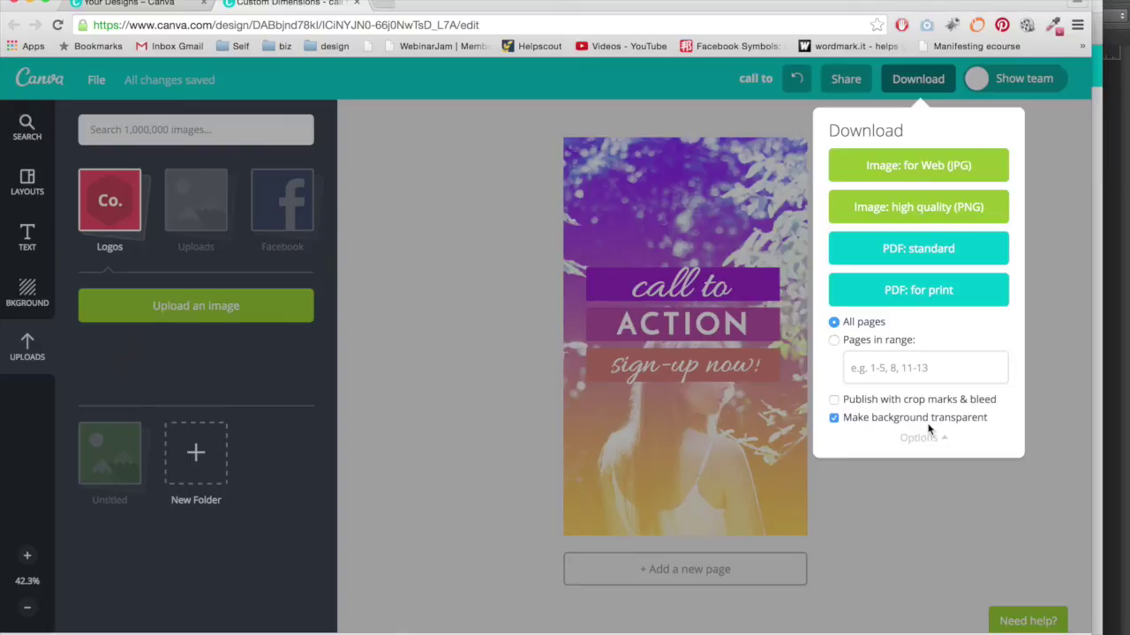
click(1060, 363)
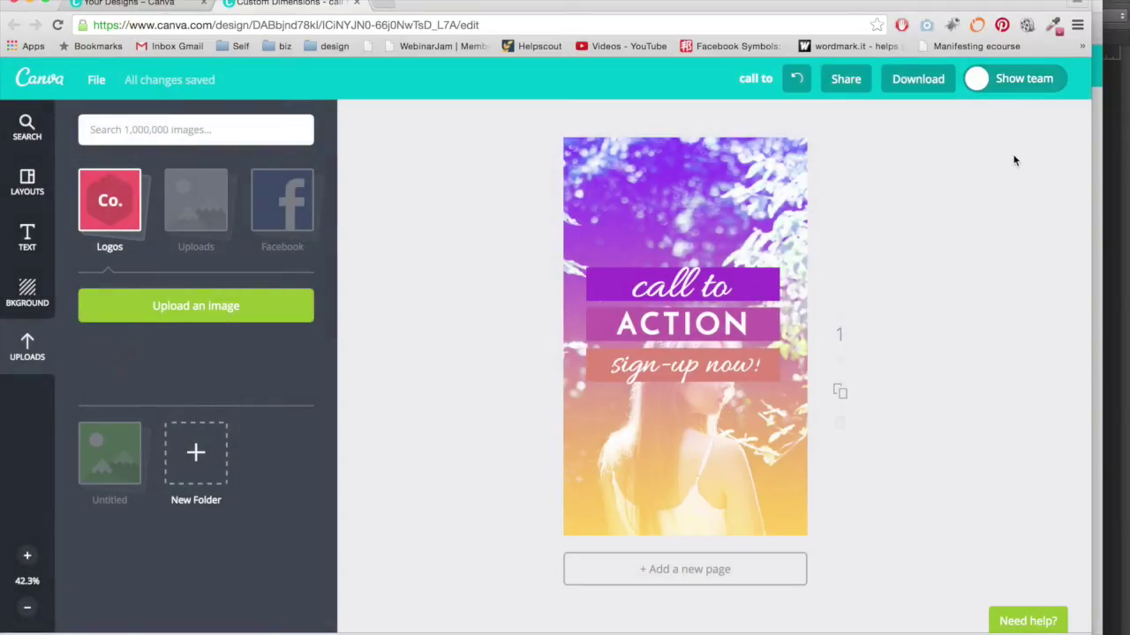
click(847, 88)
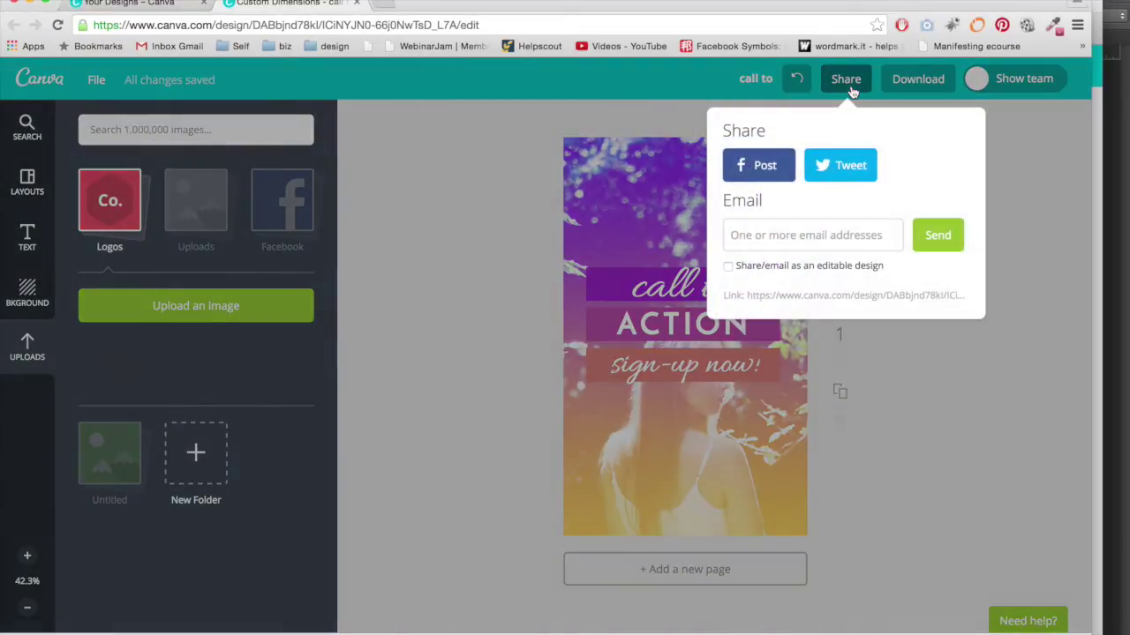
click(851, 92)
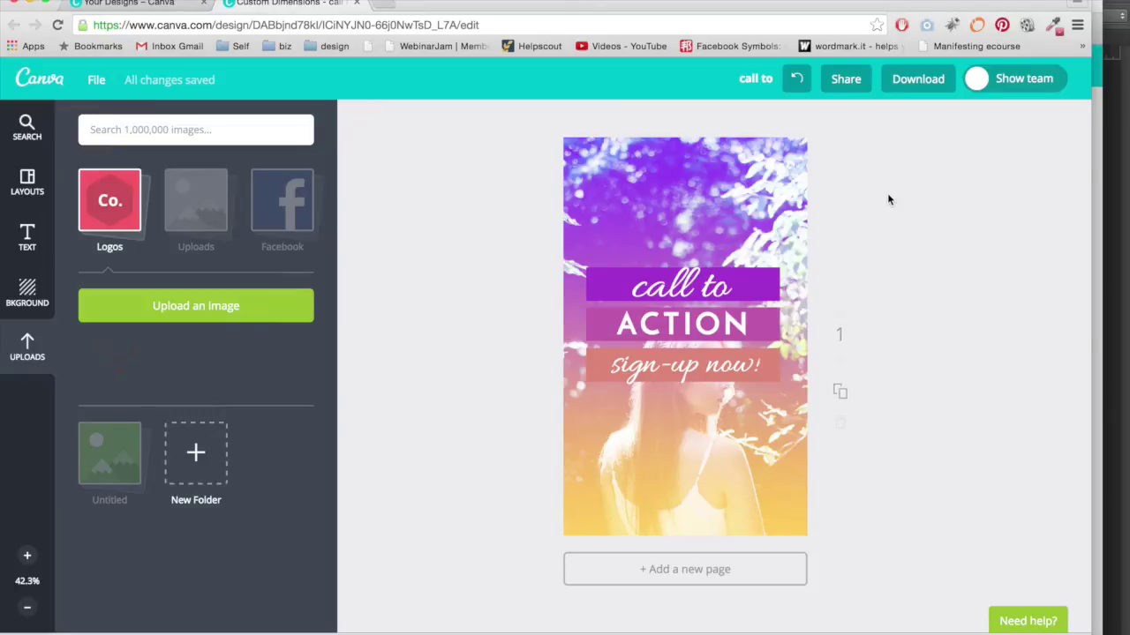
Step: Make a copy of the design, check the five 'call to' entries in Your Designs, then return
click(94, 80)
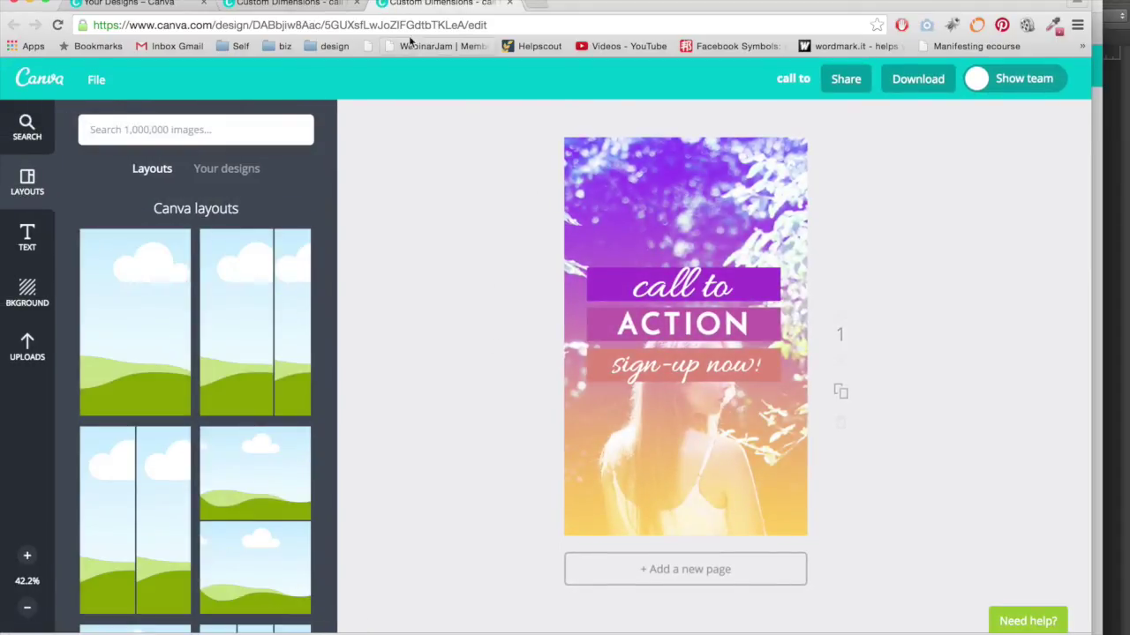
click(168, 2)
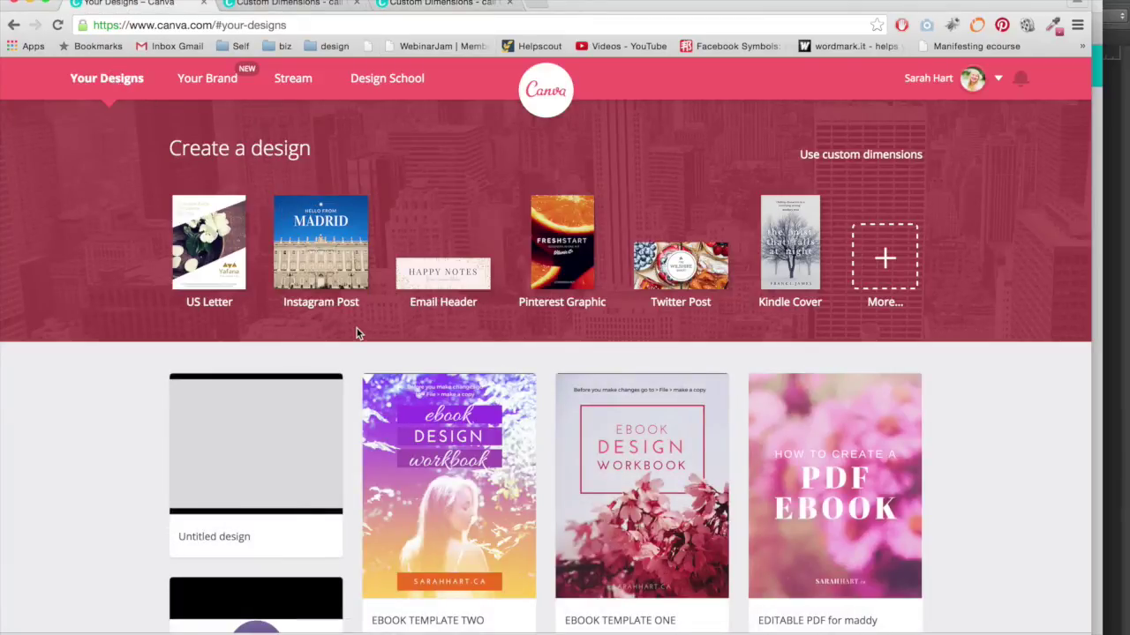
click(57, 25)
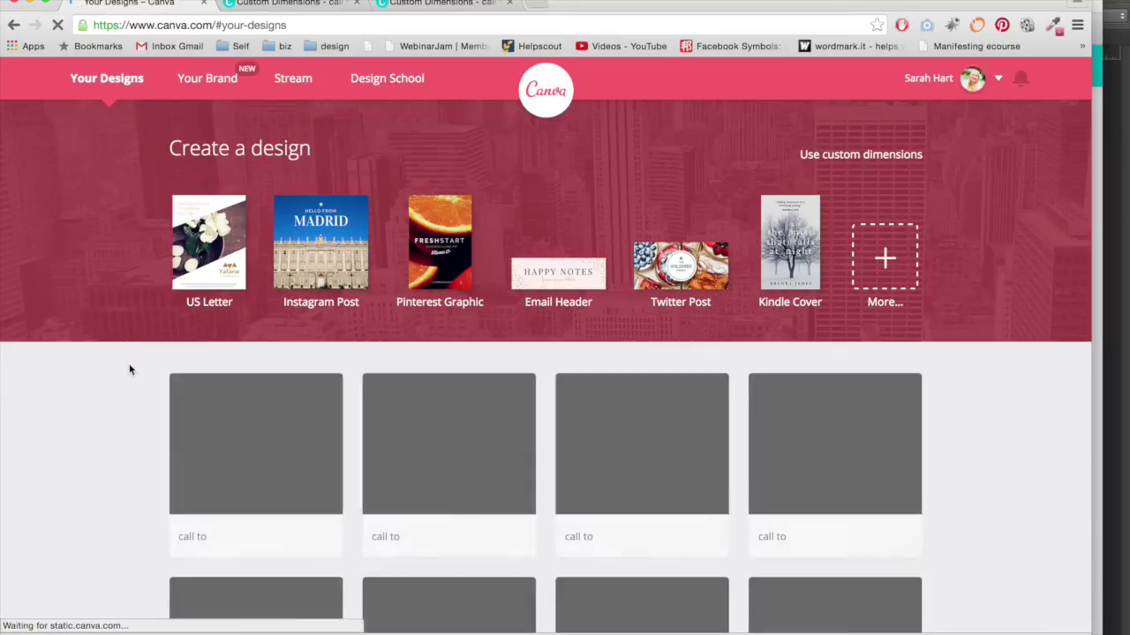
scroll(129, 369, down, 2)
scroll(129, 369, down, 3)
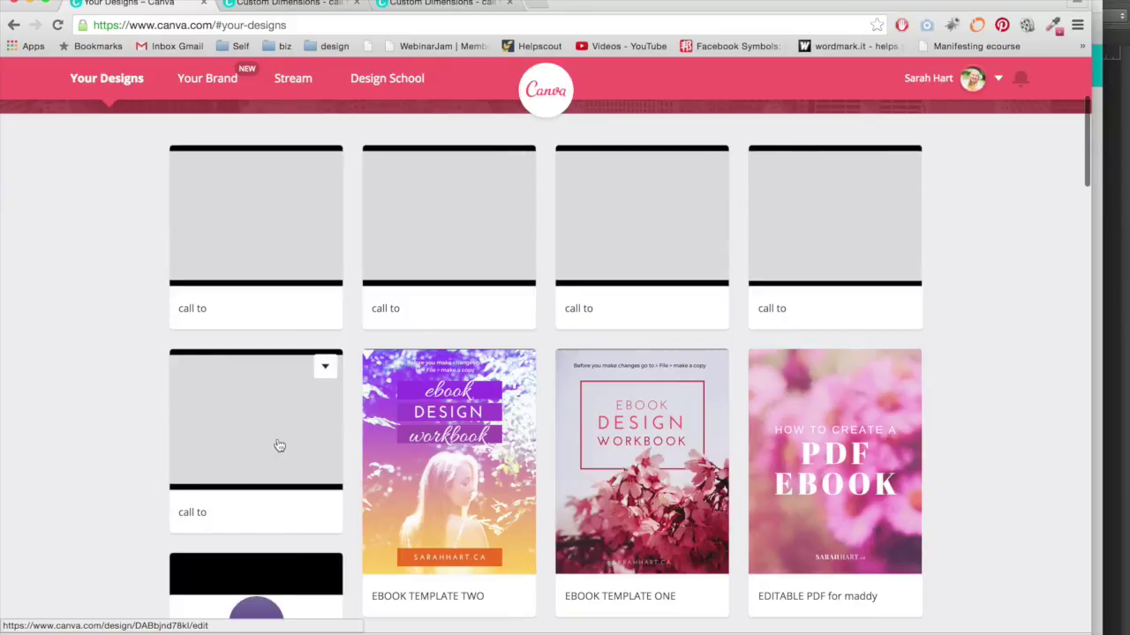
click(466, 6)
Step: Share the copy as an editable design and select its editable link
click(292, 4)
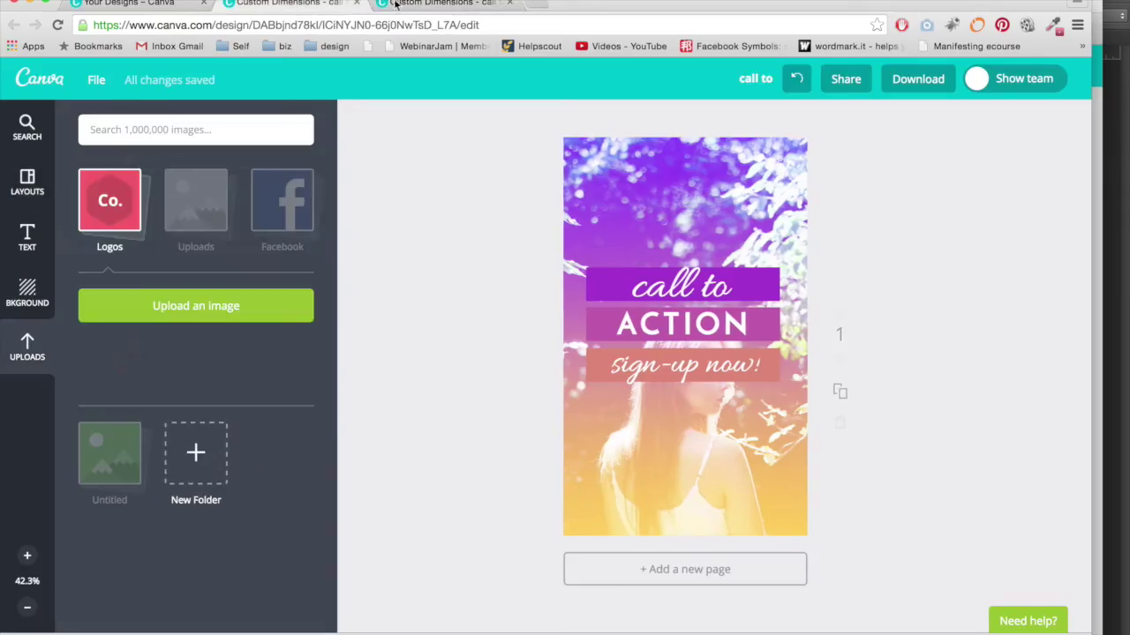
click(441, 3)
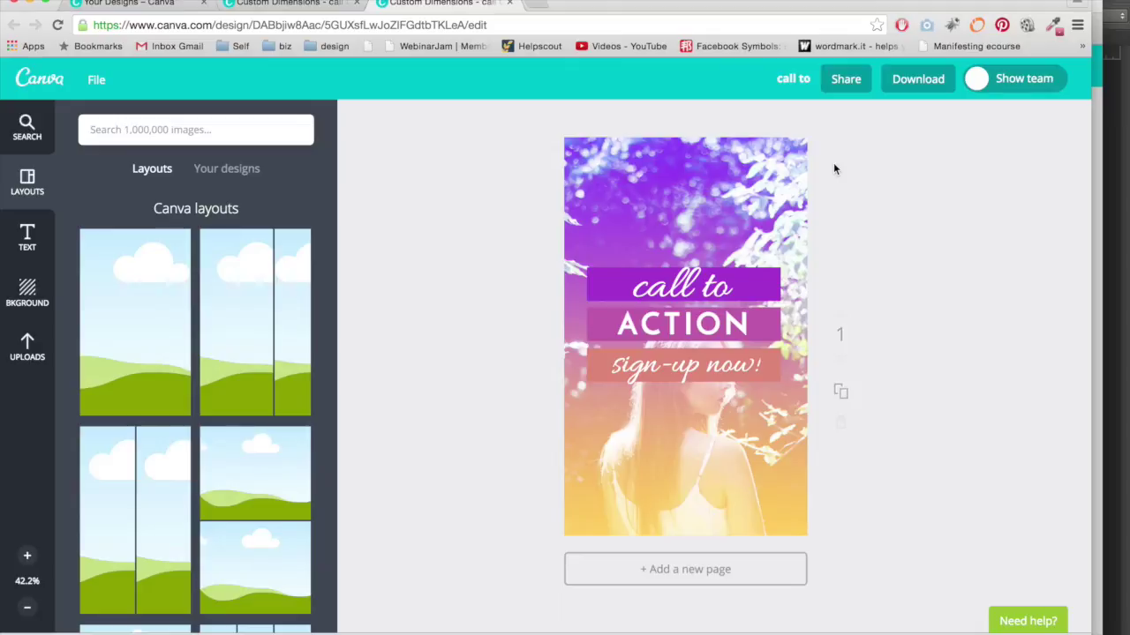
click(848, 93)
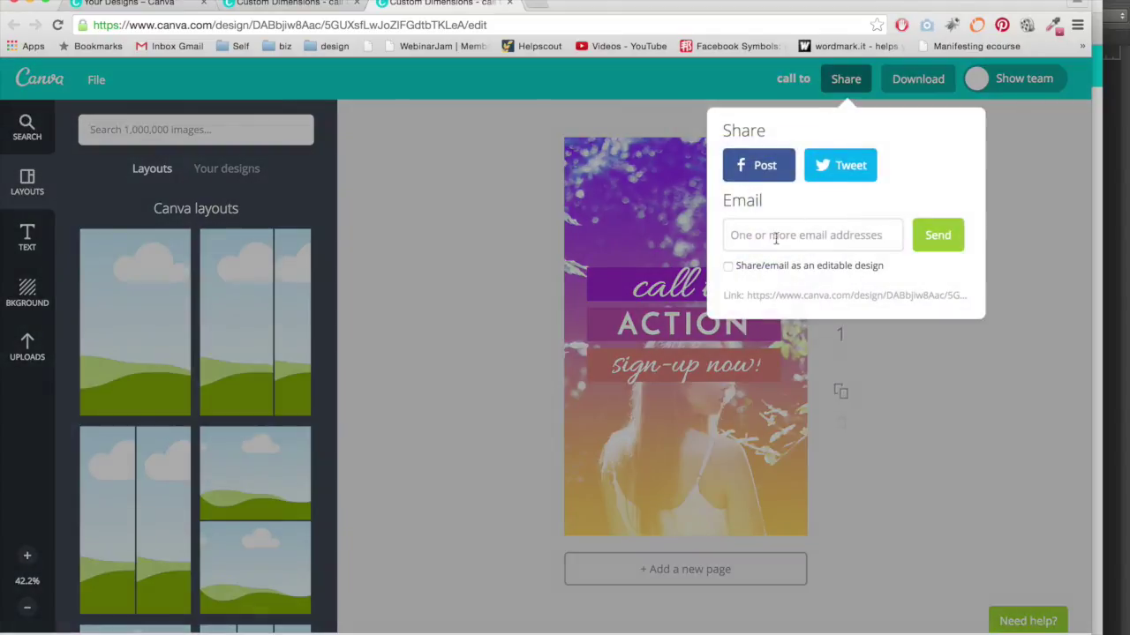
click(727, 268)
click(797, 295)
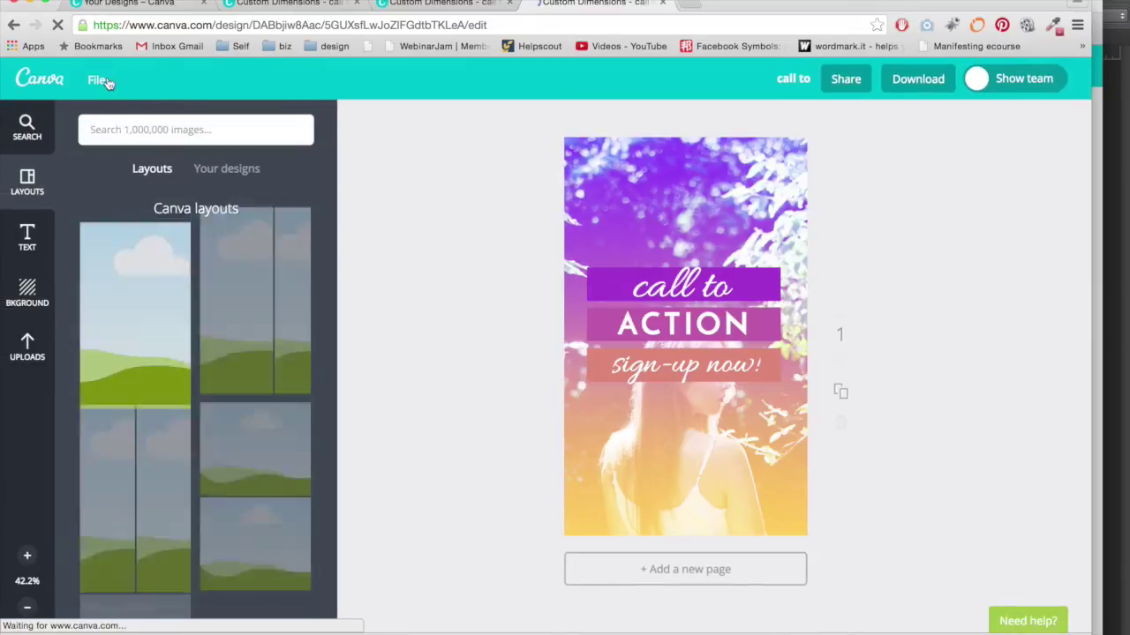
click(99, 80)
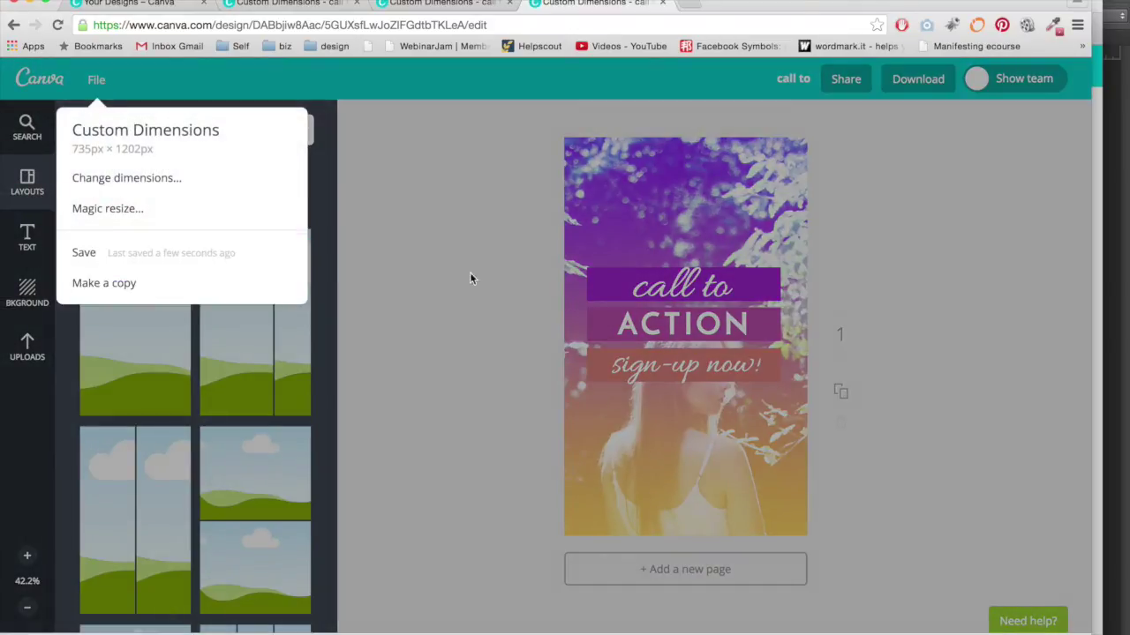
click(550, 359)
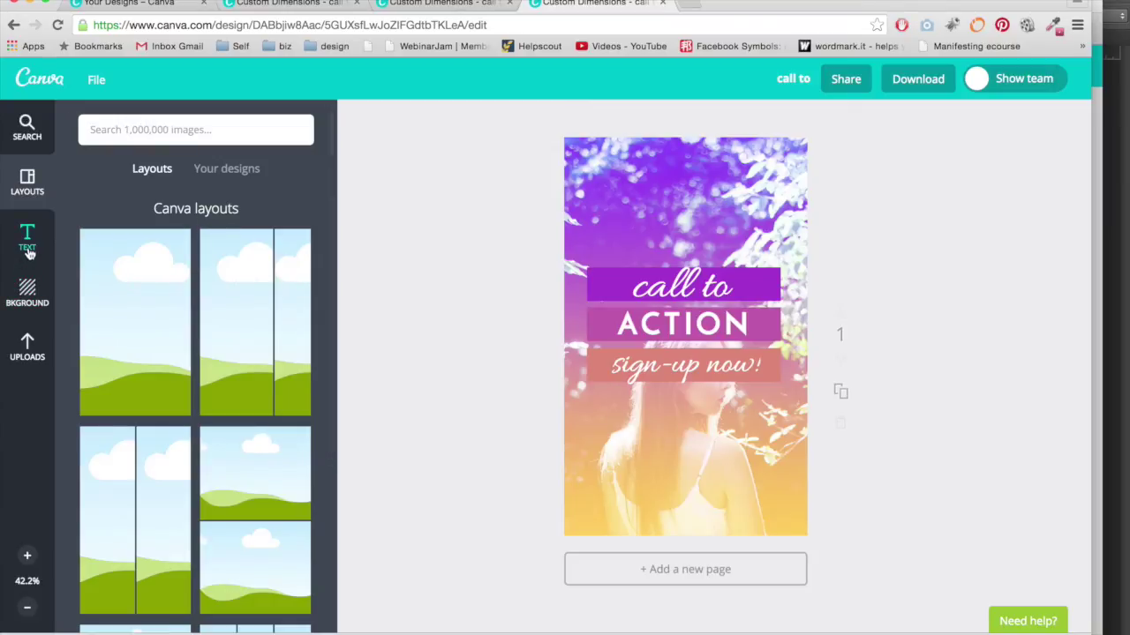
click(29, 304)
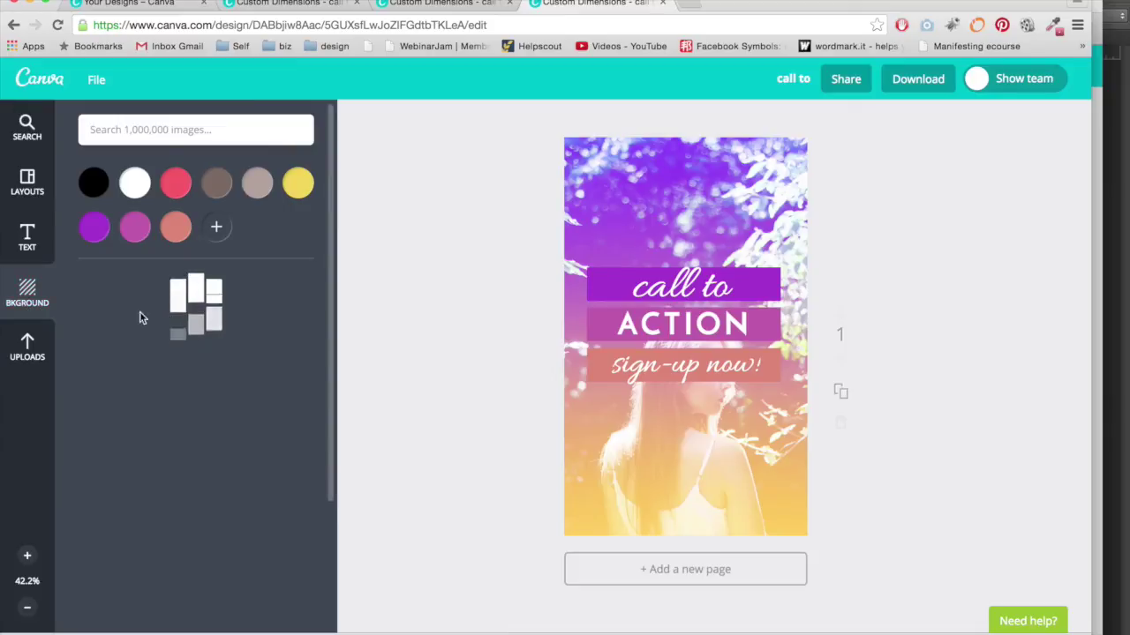
Step: Add a crimson square from Elements > Shapes and enlarge it to cover the page
click(33, 342)
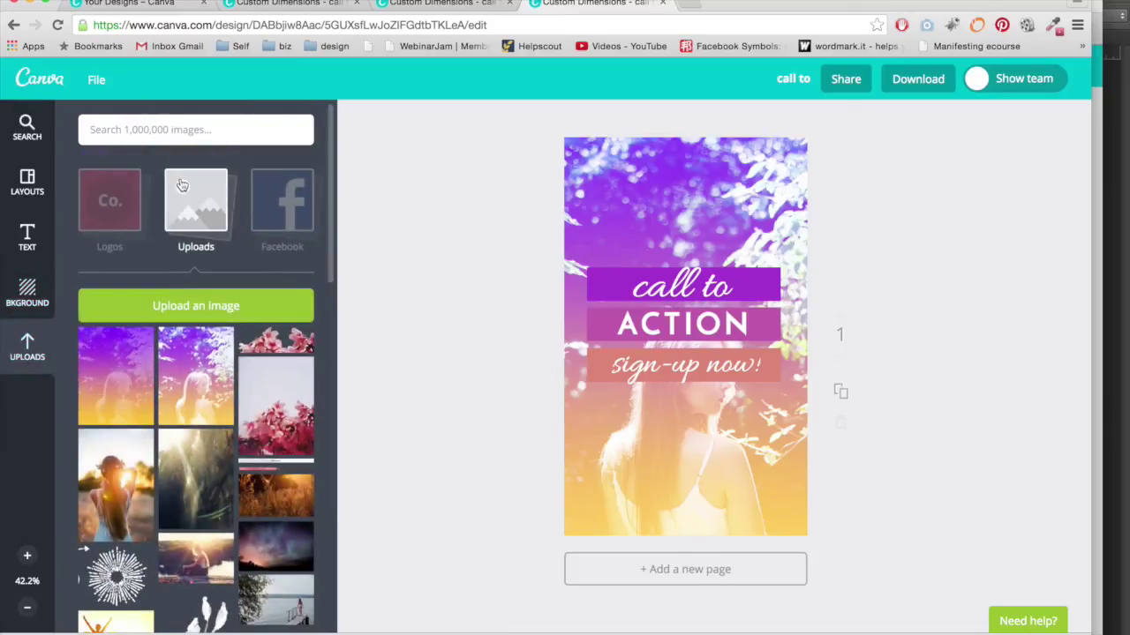
click(217, 131)
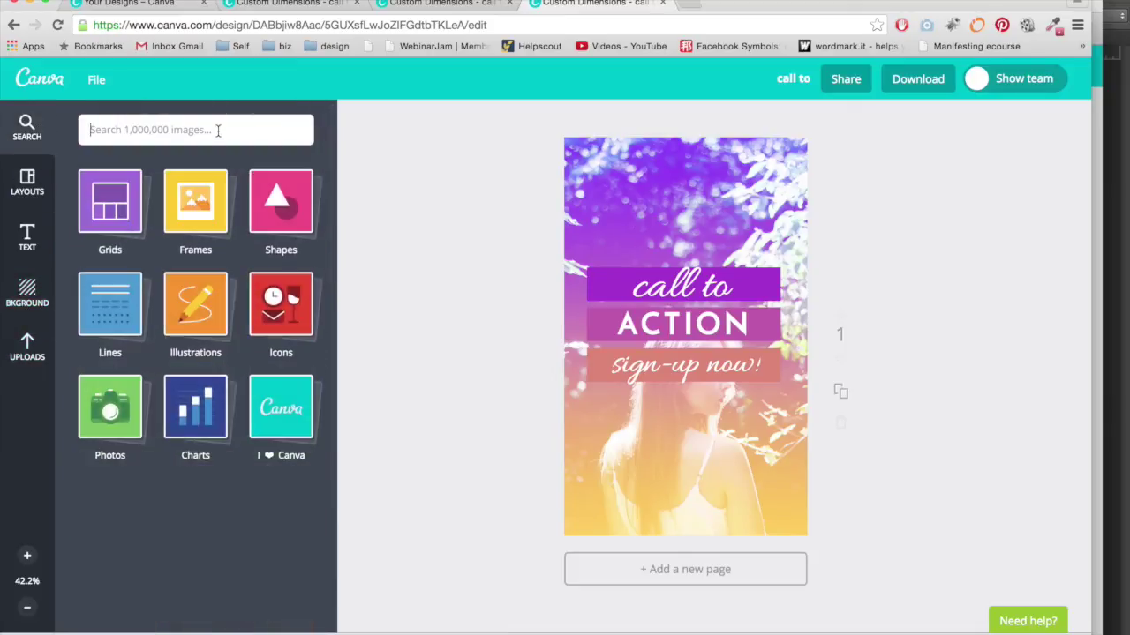
click(271, 215)
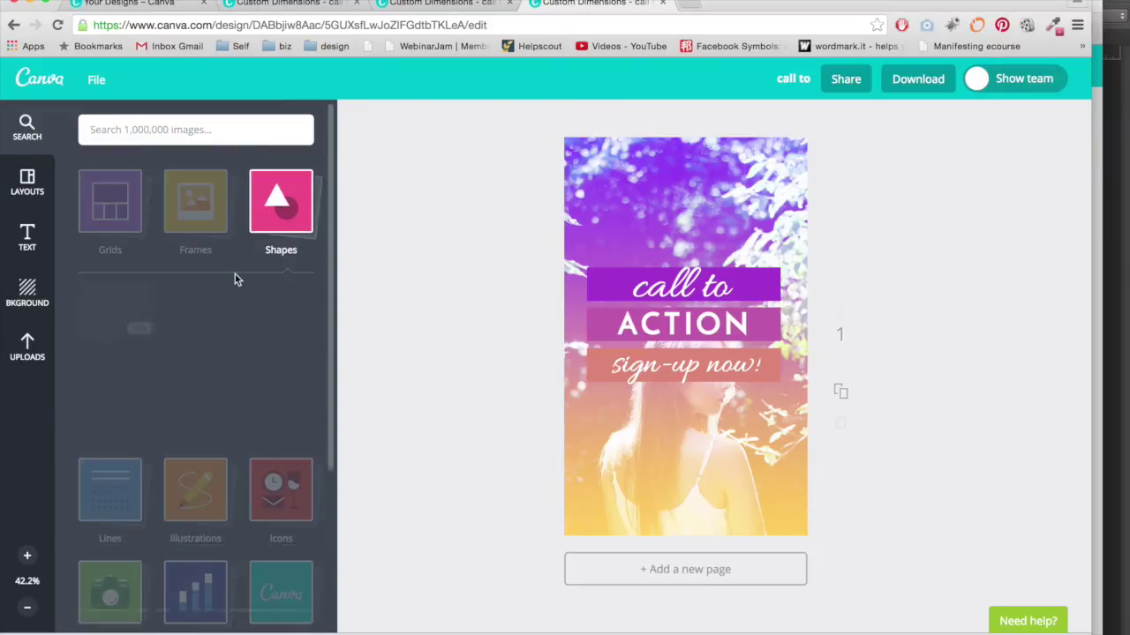
click(138, 341)
drag(751, 255, 653, 260)
drag(749, 314, 1027, 591)
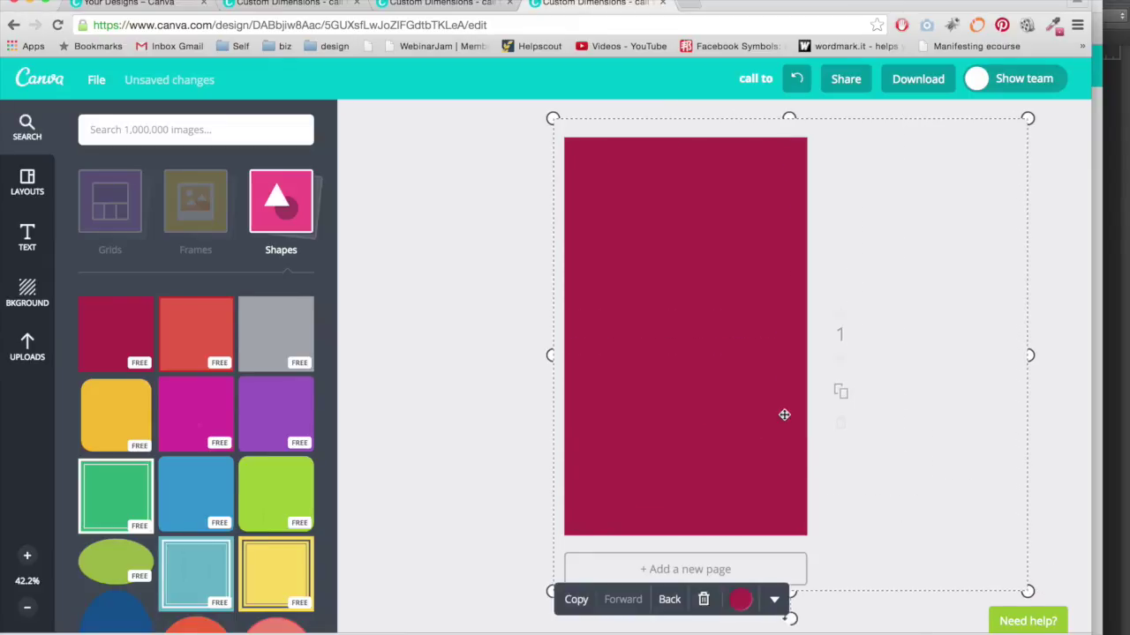
Step: Lower the rectangle's transparency, shift it left and send it behind the photo
click(774, 600)
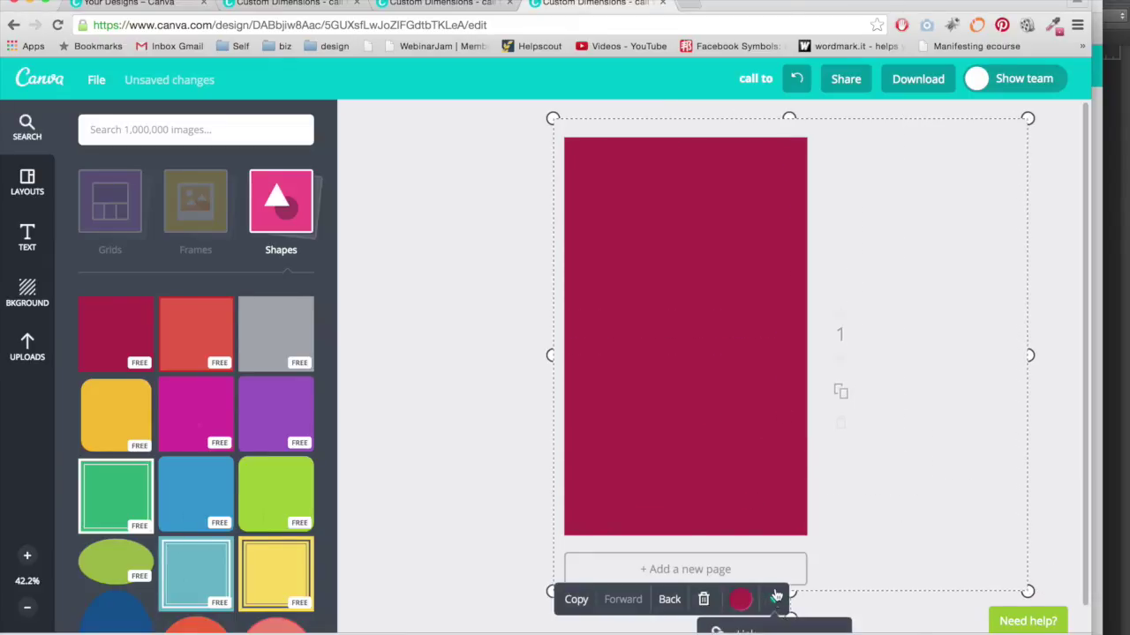
click(750, 628)
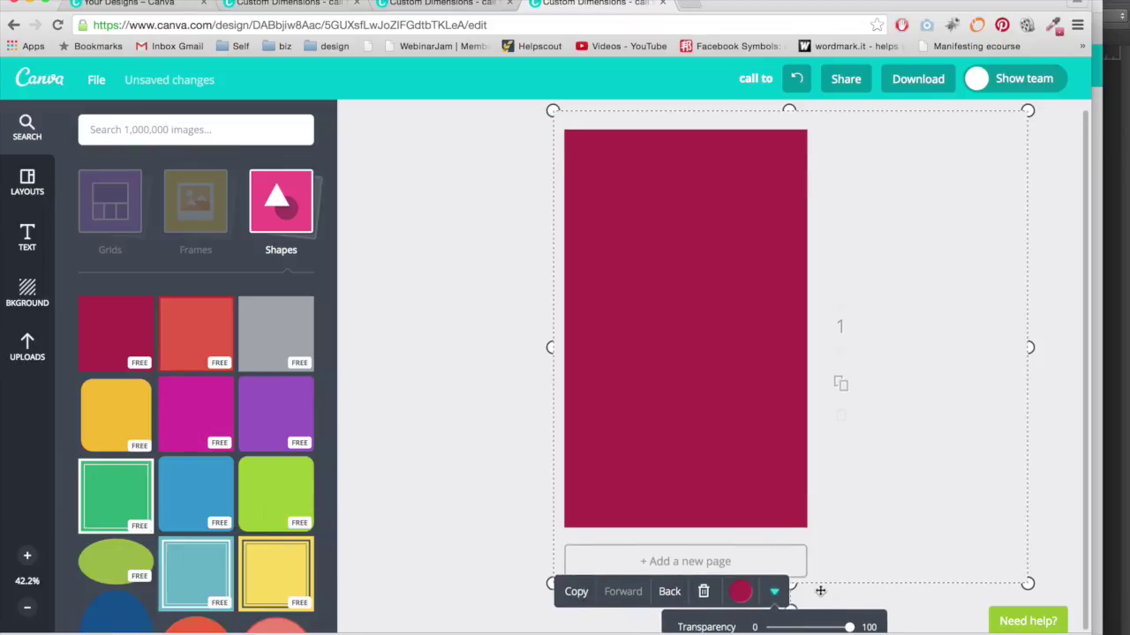
drag(852, 628, 805, 628)
drag(915, 492, 886, 504)
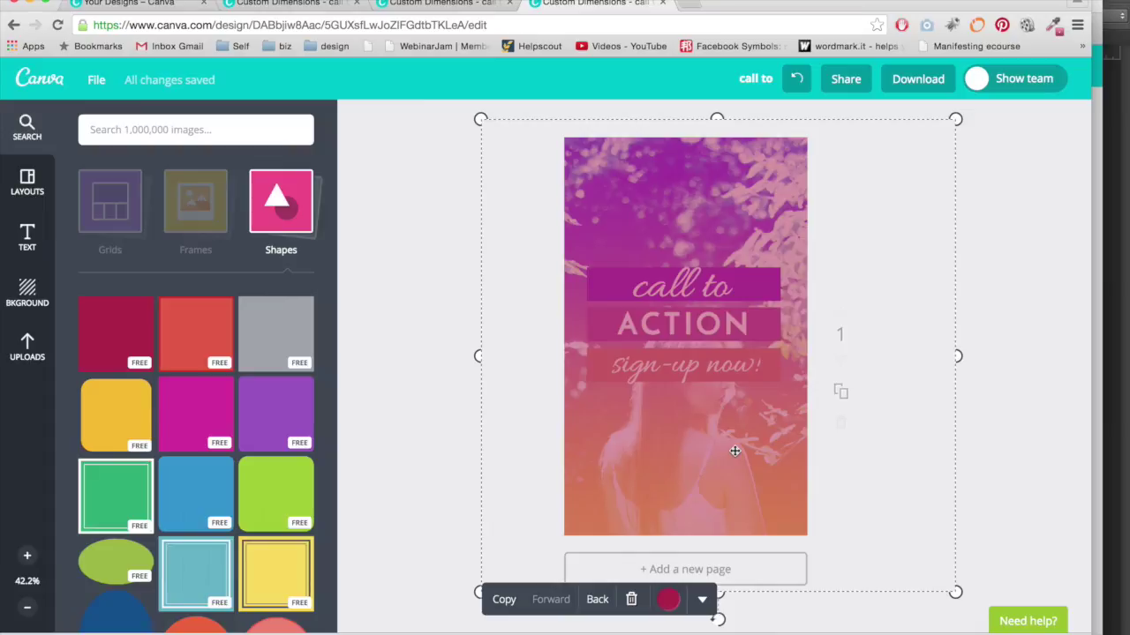
click(598, 599)
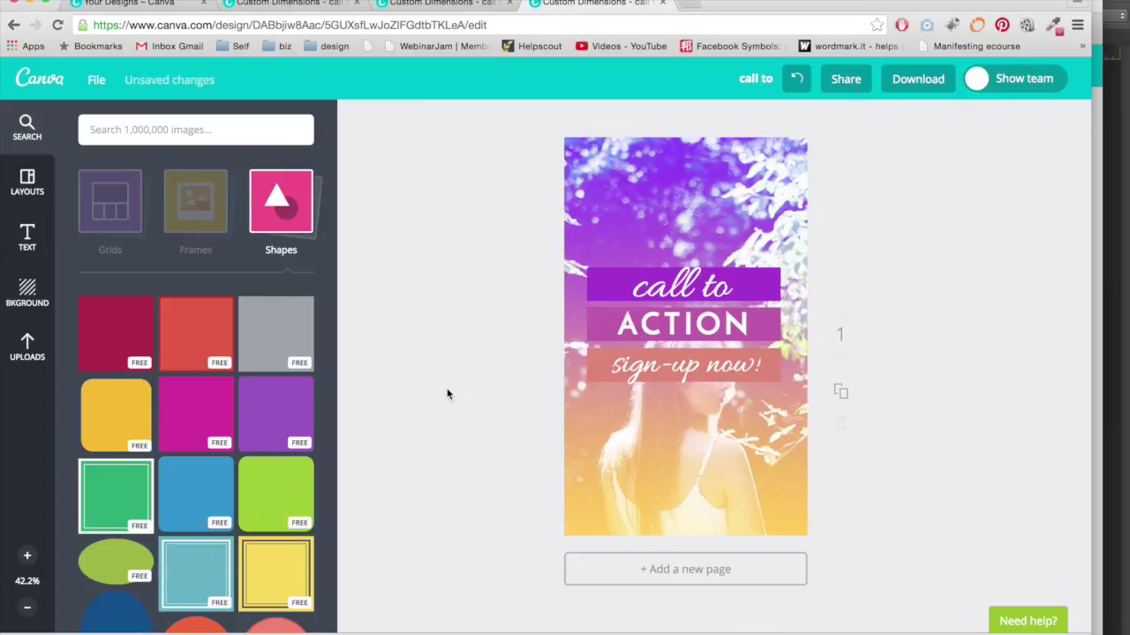